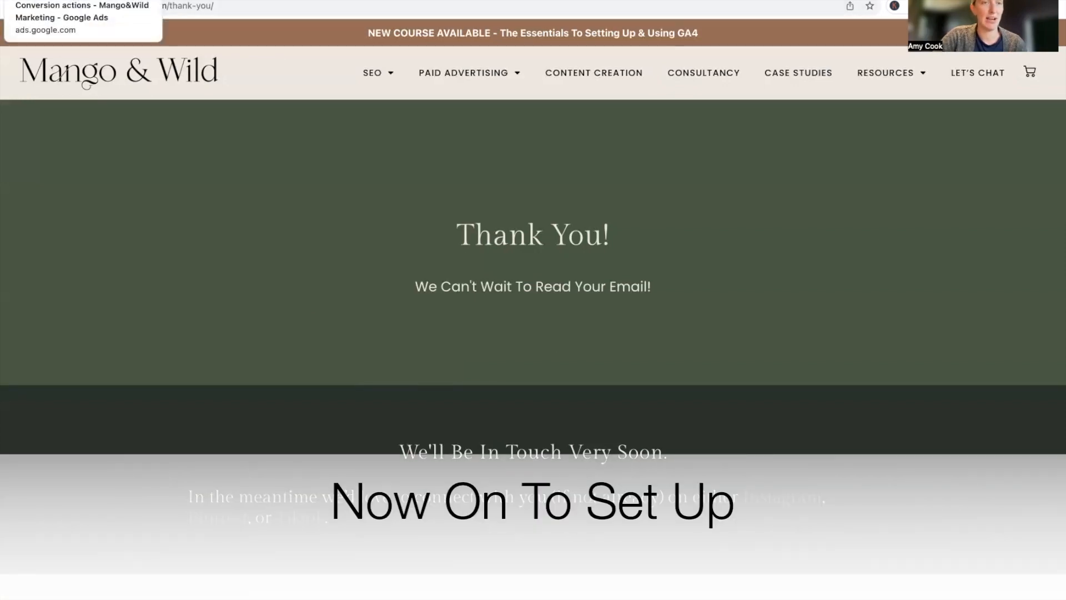
# Switch to Google Ads and start a new conversion action from the Conversions page
pyautogui.click(56, 0)
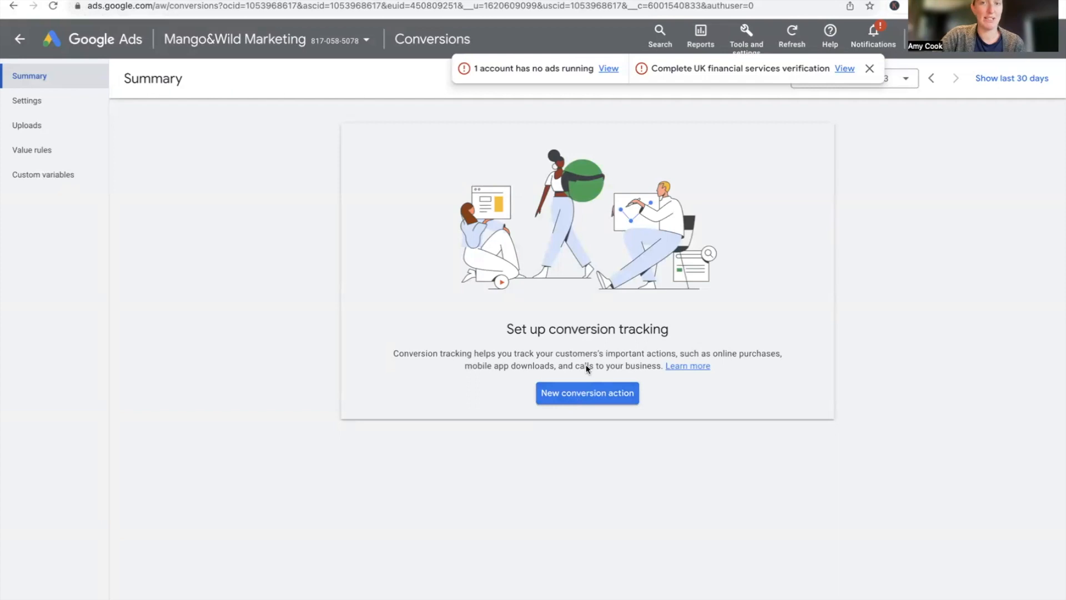
pyautogui.click(746, 46)
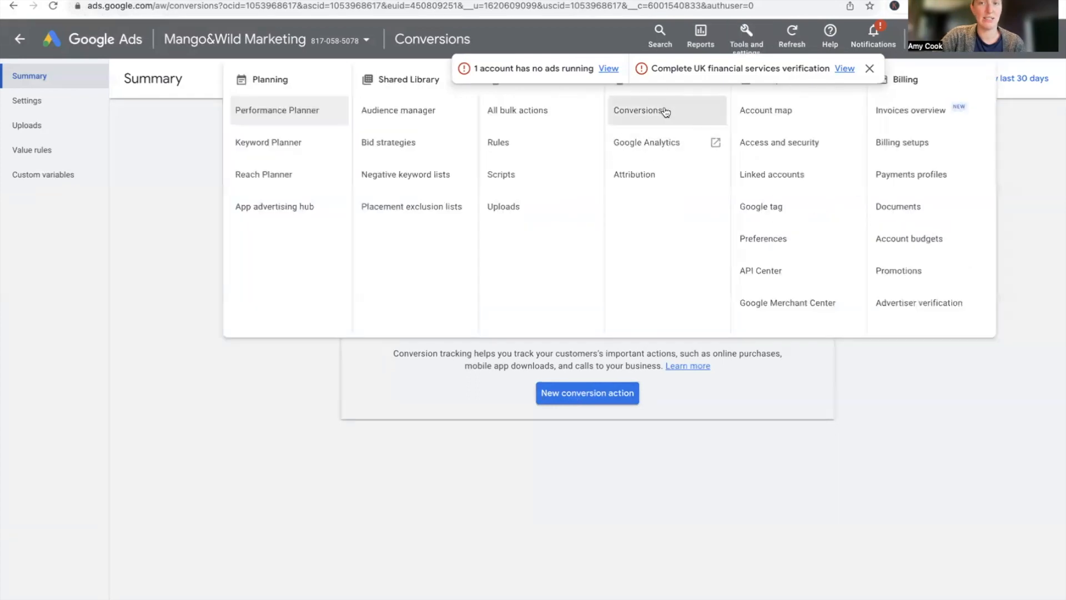
pyautogui.click(689, 385)
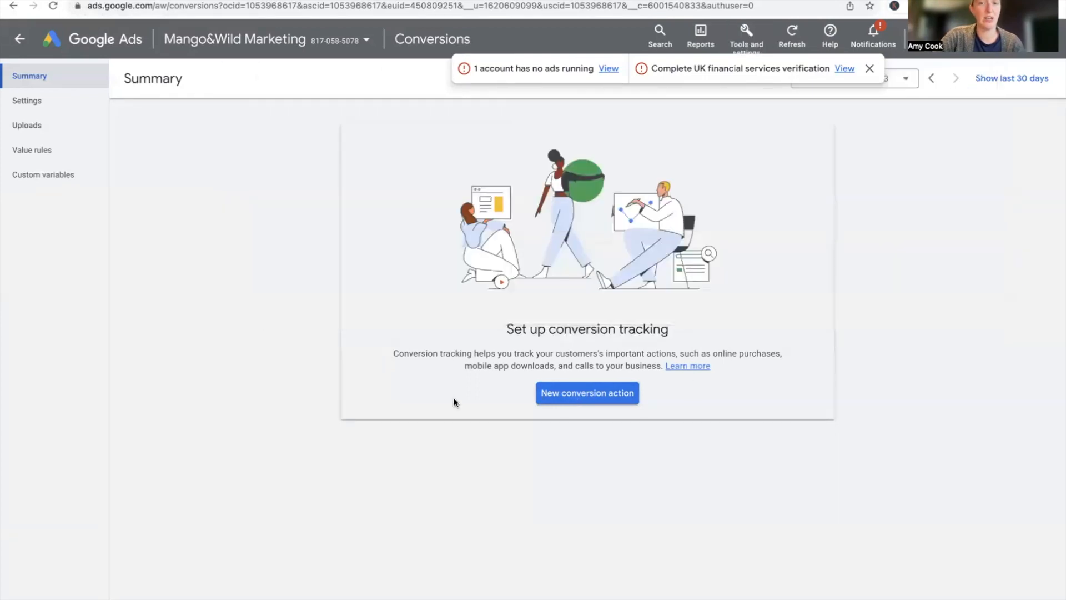
pyautogui.click(567, 405)
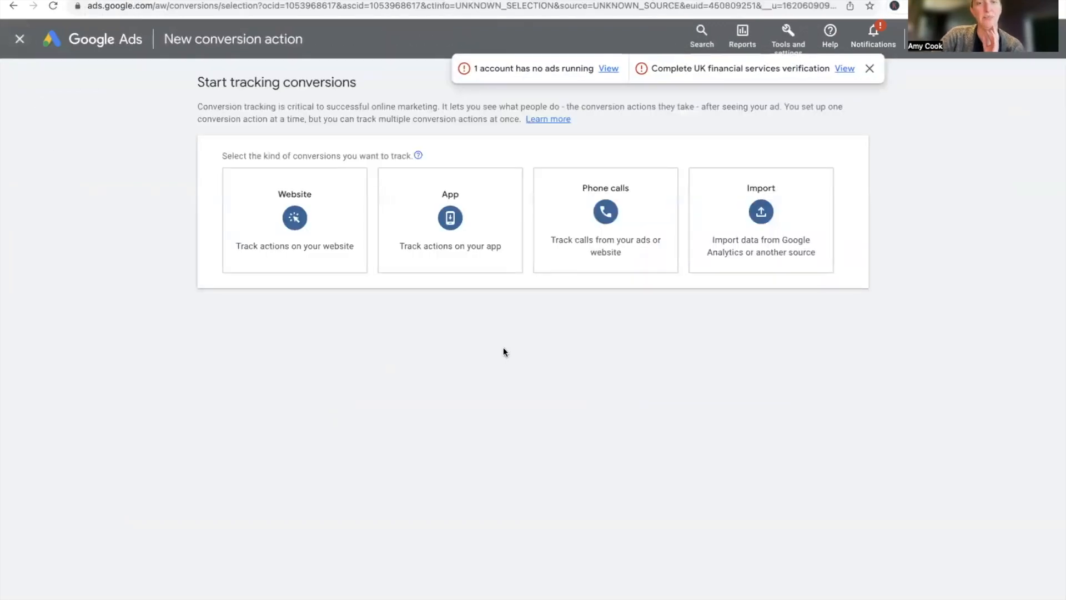
pyautogui.click(328, 266)
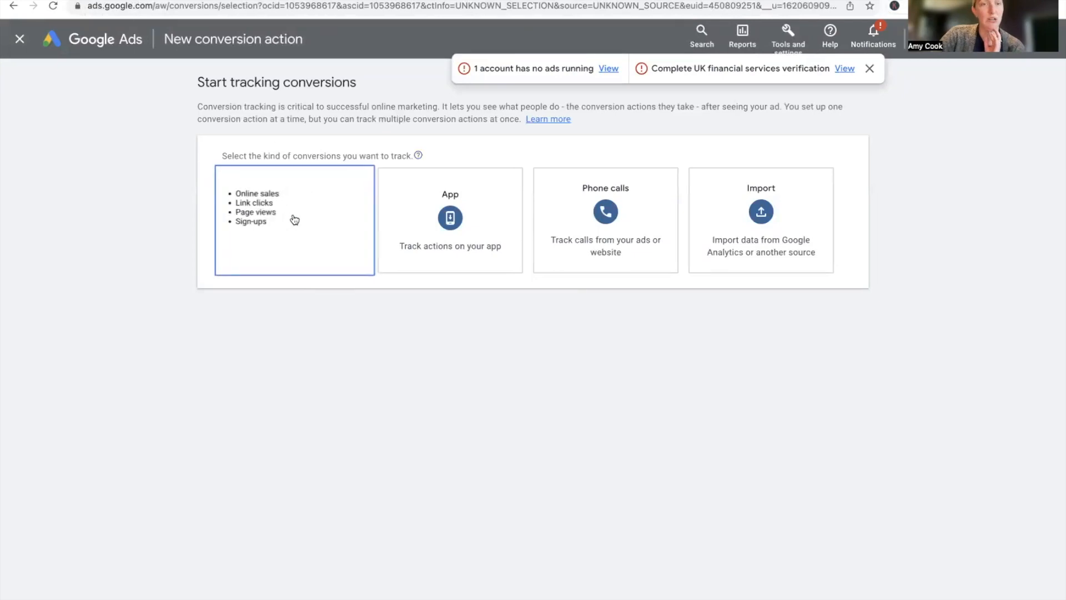
pyautogui.click(290, 228)
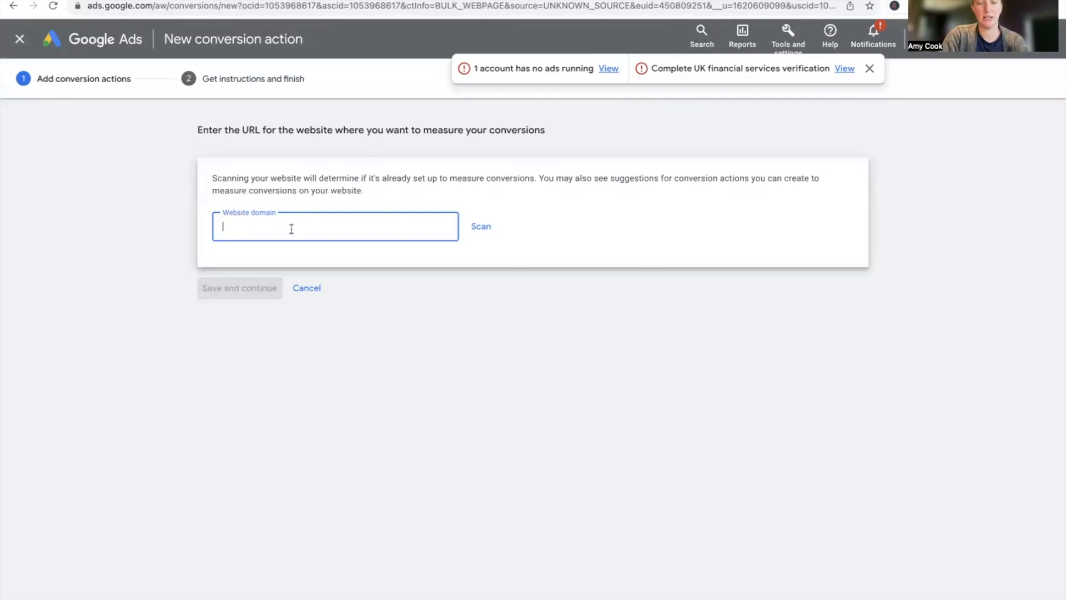
pyautogui.write('www.mangoa')
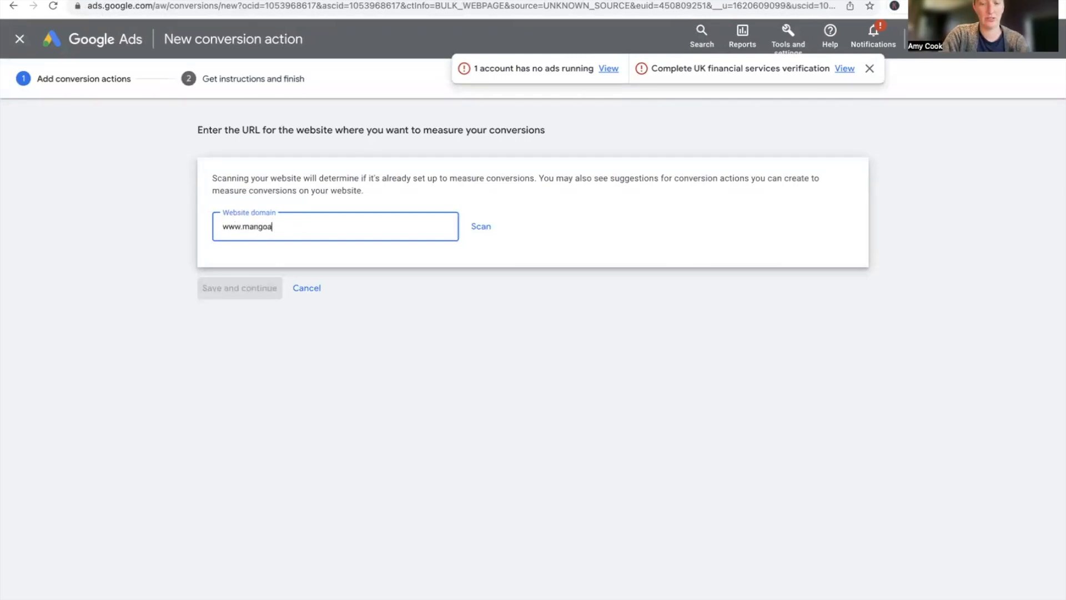
pyautogui.write('ndwild.com')
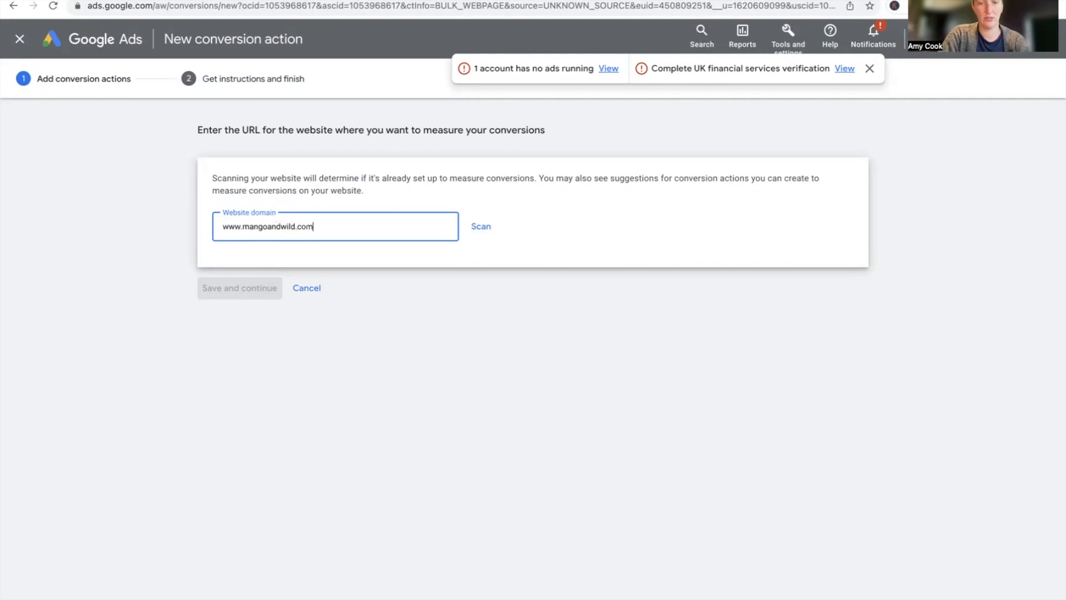
pyautogui.click(481, 231)
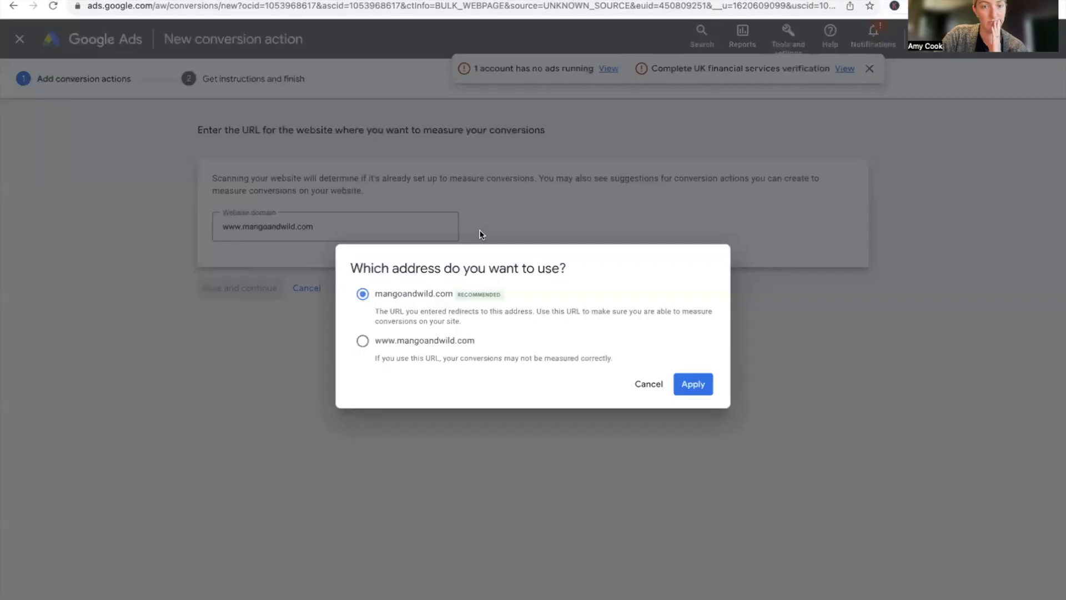
pyautogui.click(698, 386)
# Add a conversion action manually and set its goal category to Submit lead form
pyautogui.scroll(-2, 504, 295)
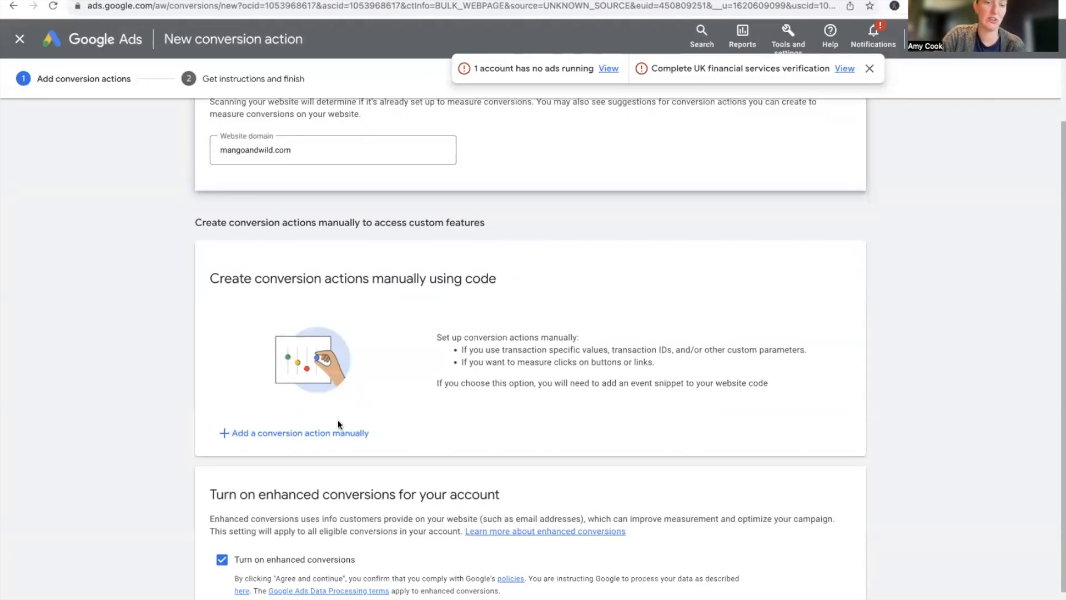
pyautogui.click(307, 444)
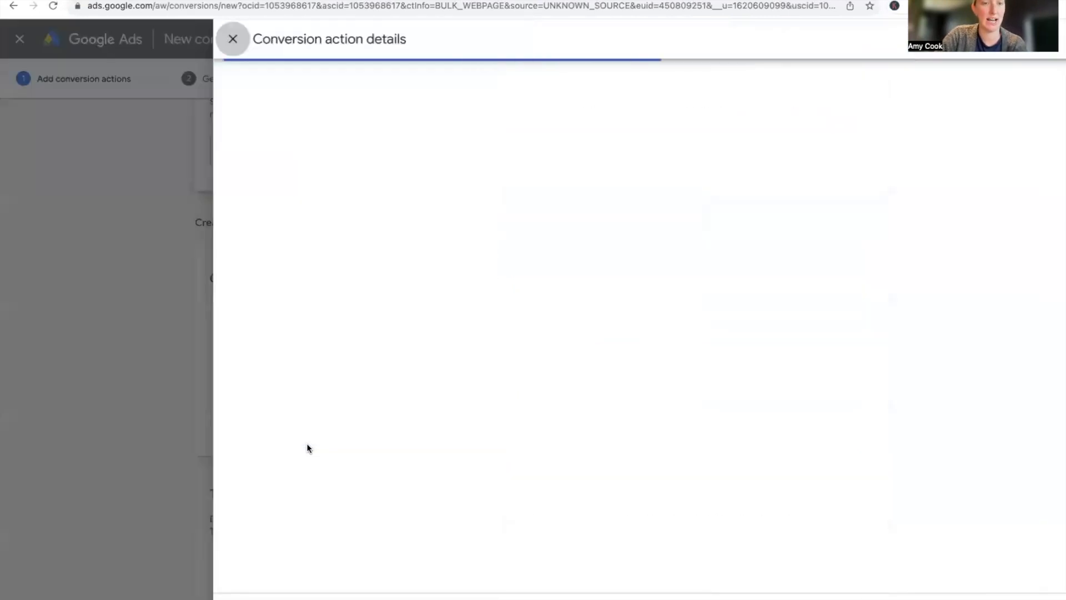
pyautogui.click(517, 209)
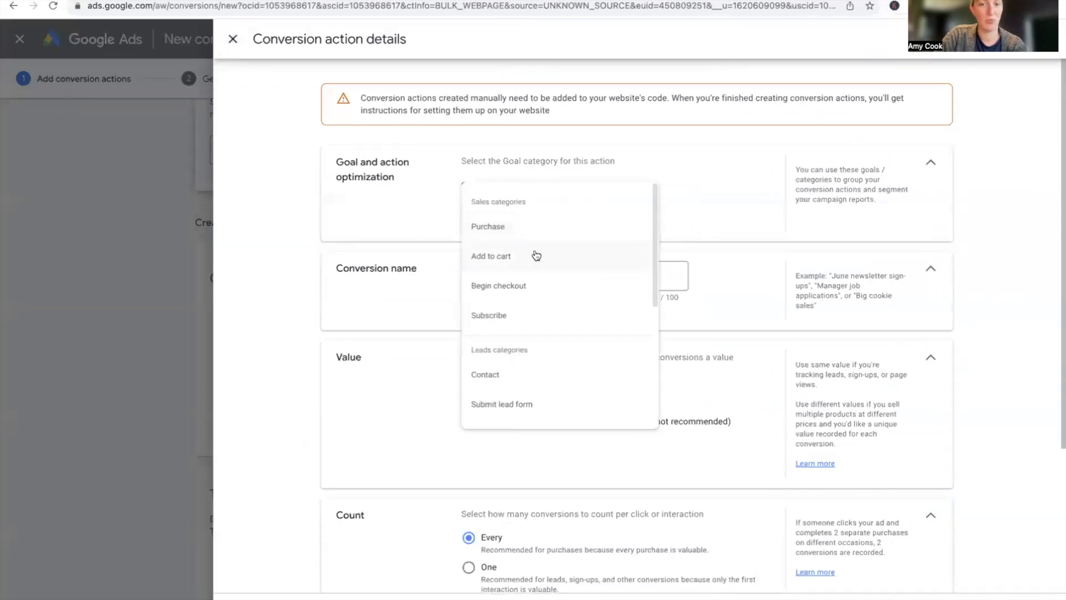
pyautogui.scroll(-1, 527, 334)
pyautogui.scroll(-1, 528, 335)
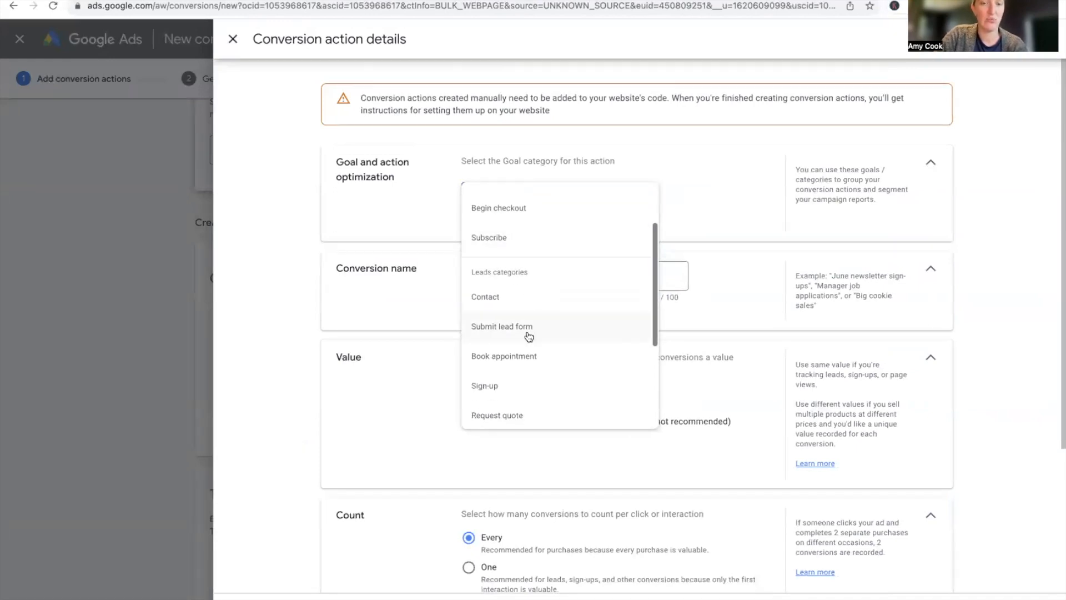
pyautogui.click(529, 334)
# Name the conversion action "GTM - Thank you page"
pyautogui.click(514, 320)
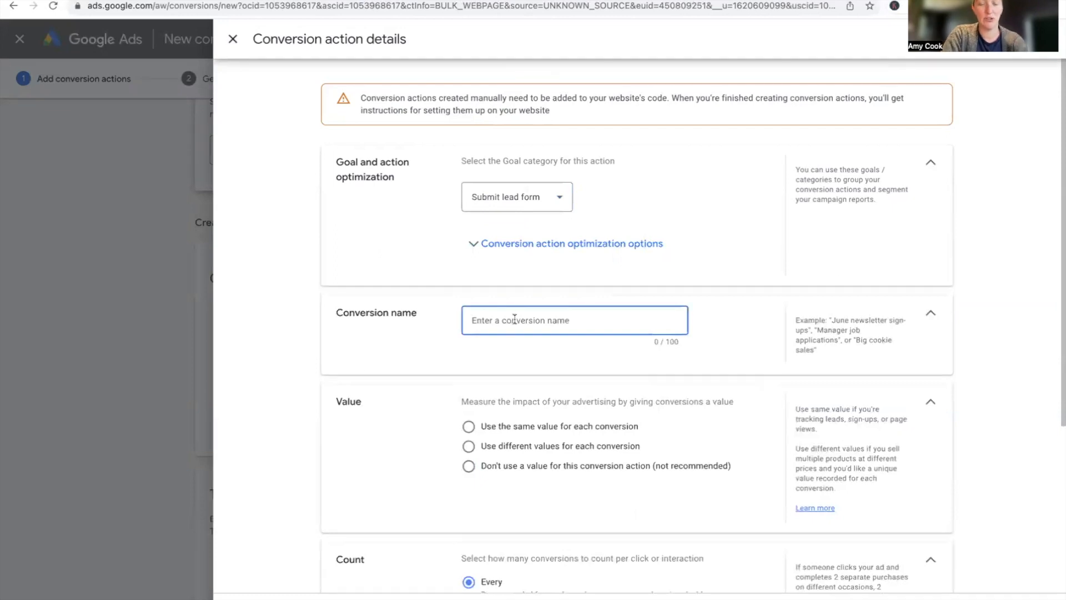
pyautogui.write('GTM -')
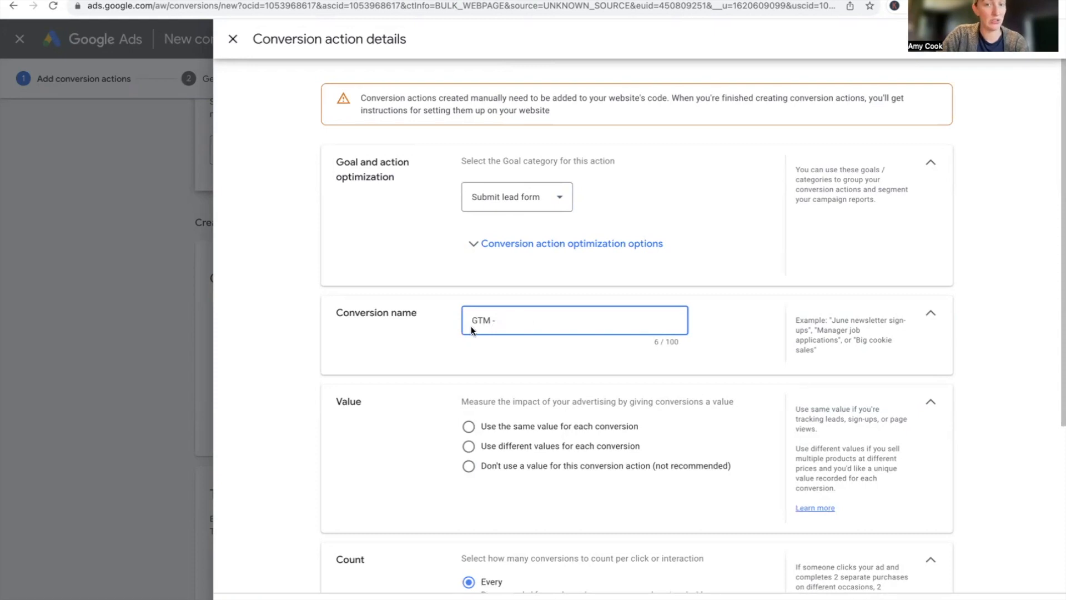
pyautogui.write('Thank you ')
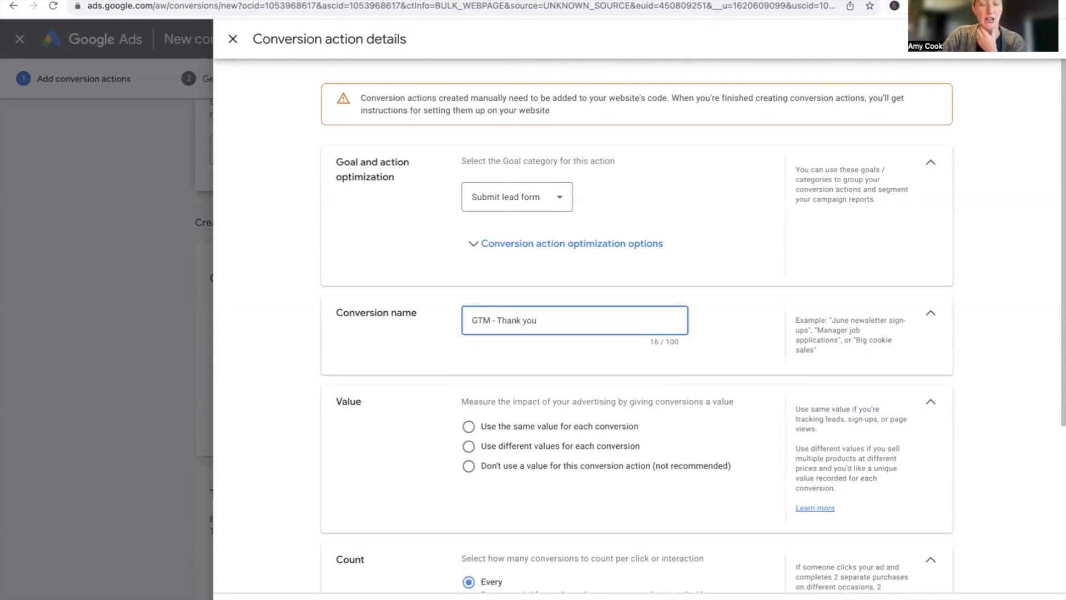
pyautogui.write('page')
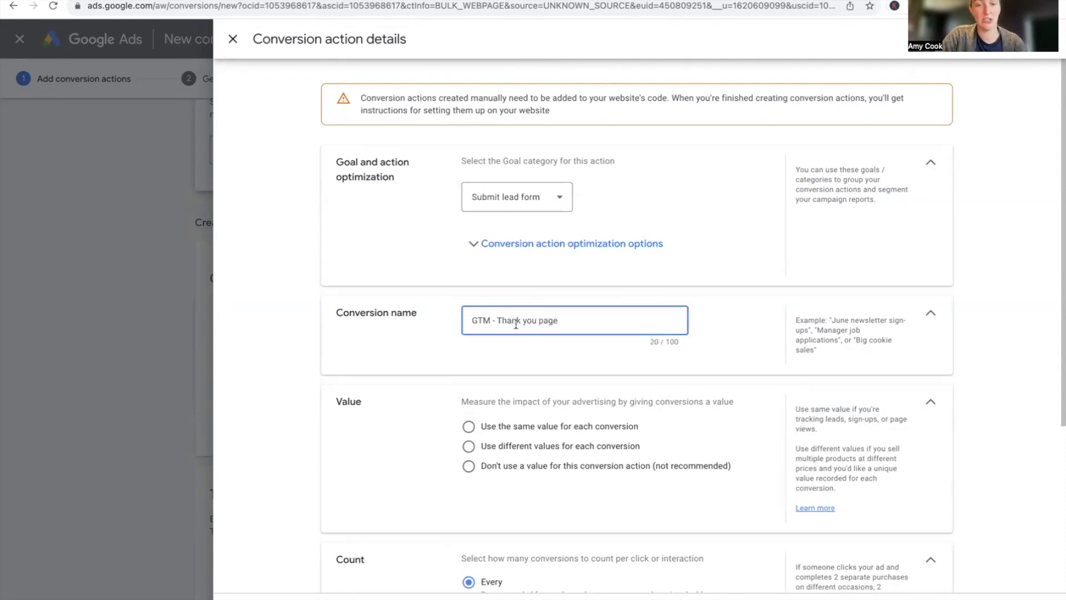
# Use the same value for each conversion and set the count to One per interaction
pyautogui.scroll(-3, 520, 389)
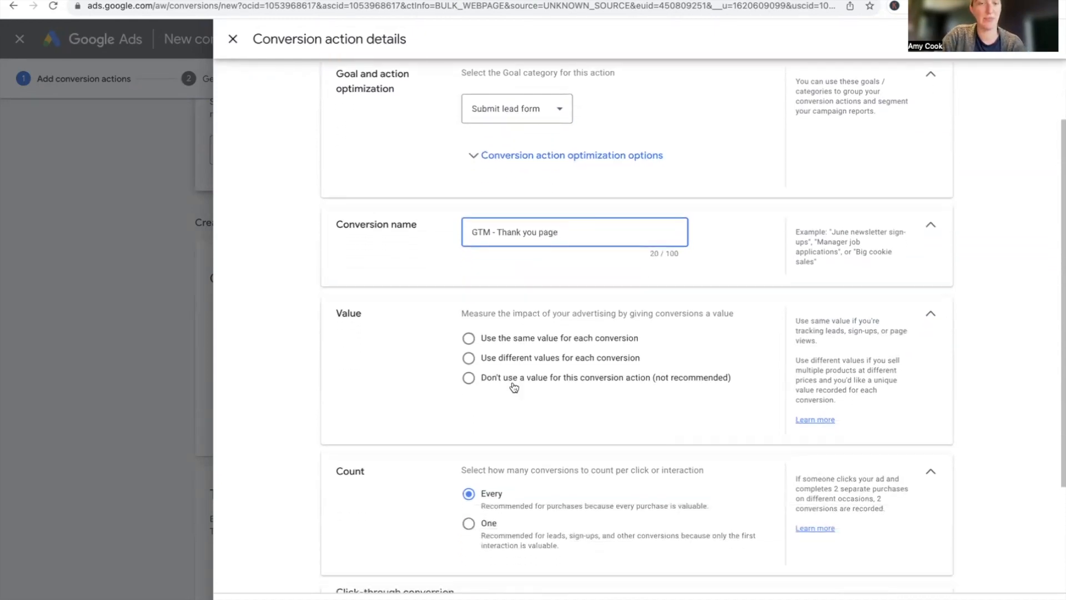
pyautogui.click(470, 340)
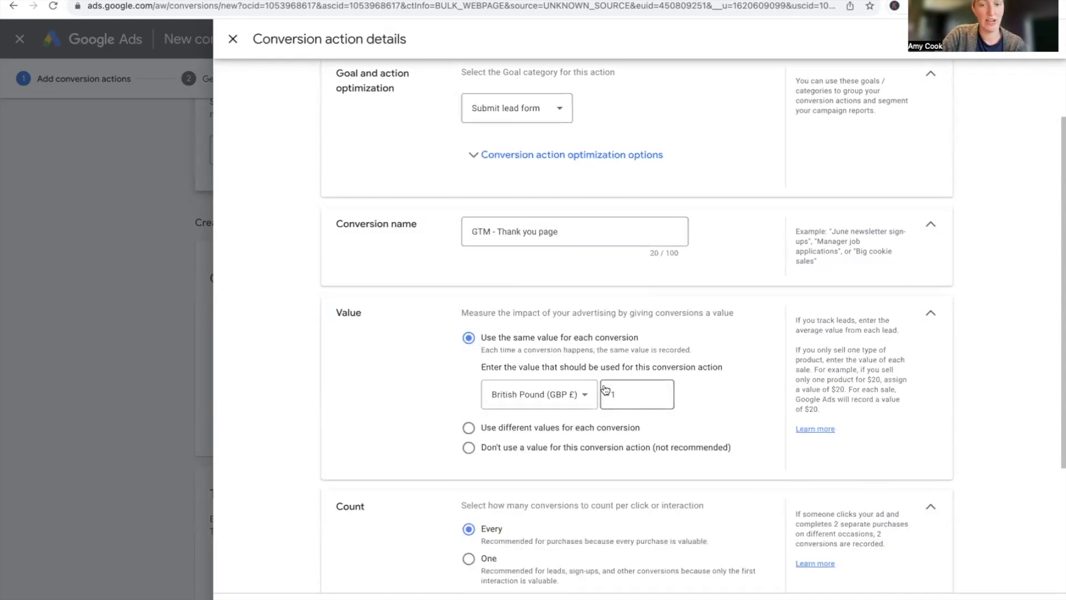
pyautogui.scroll(-1, 605, 392)
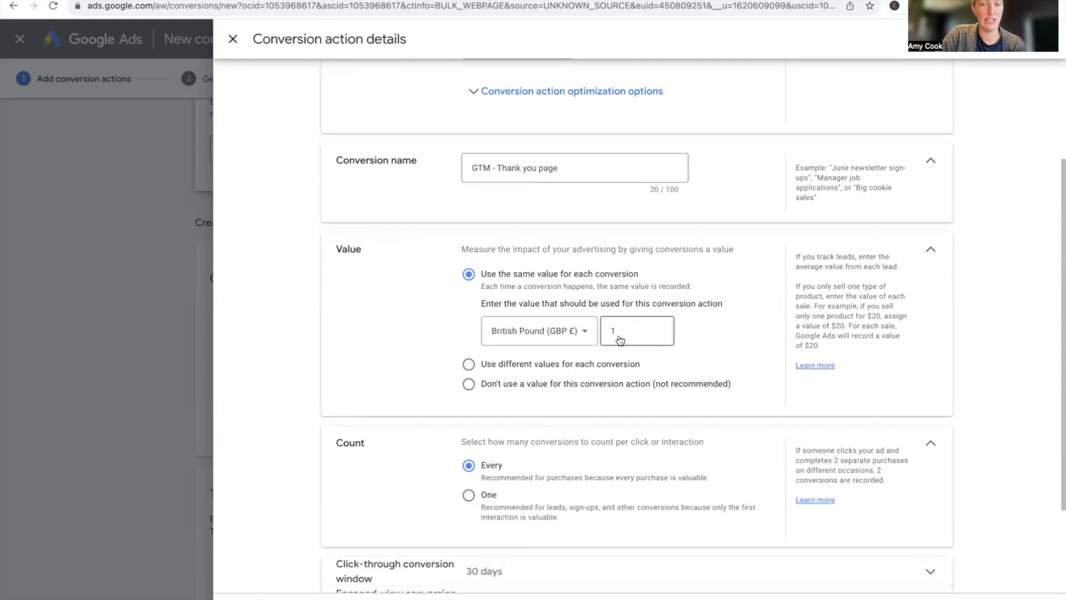
pyautogui.scroll(-2, 519, 412)
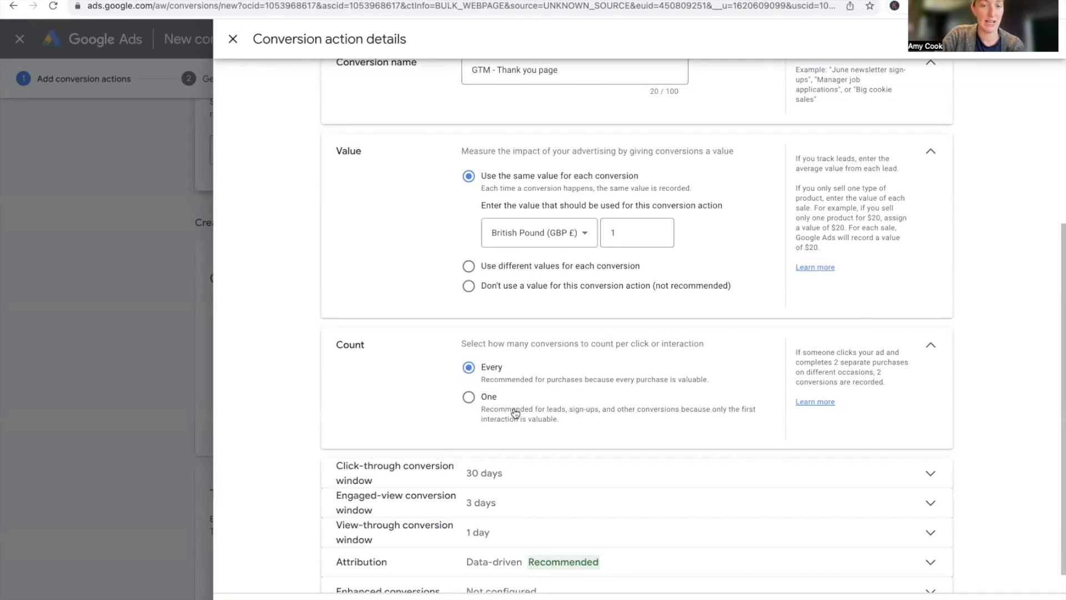
pyautogui.click(468, 397)
# Save the conversion action details and agree and continue with enhanced conversions turned on
pyautogui.scroll(-1, 467, 403)
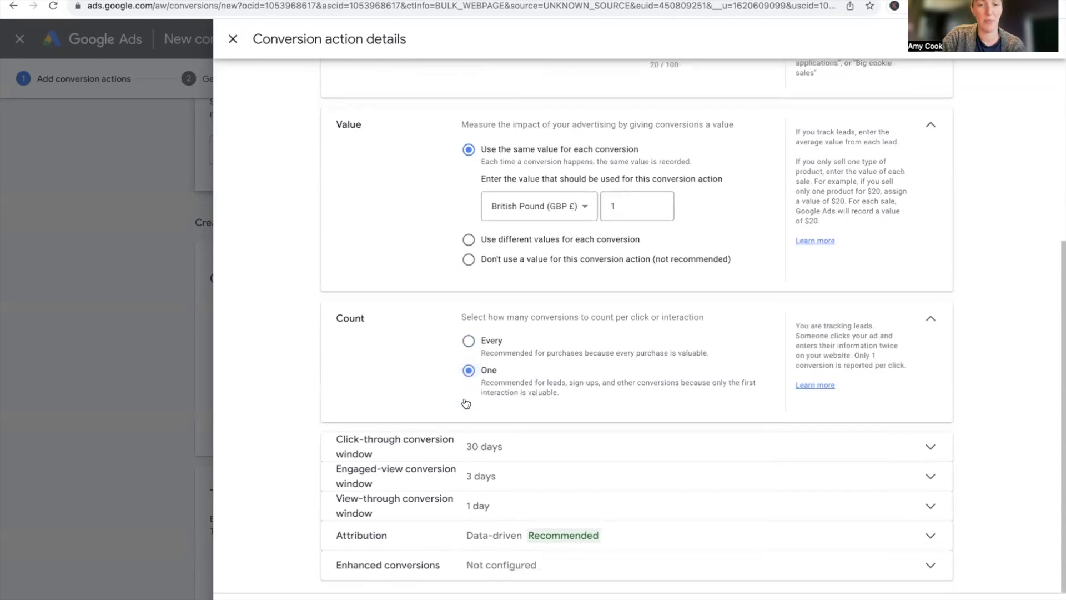
pyautogui.click(222, 587)
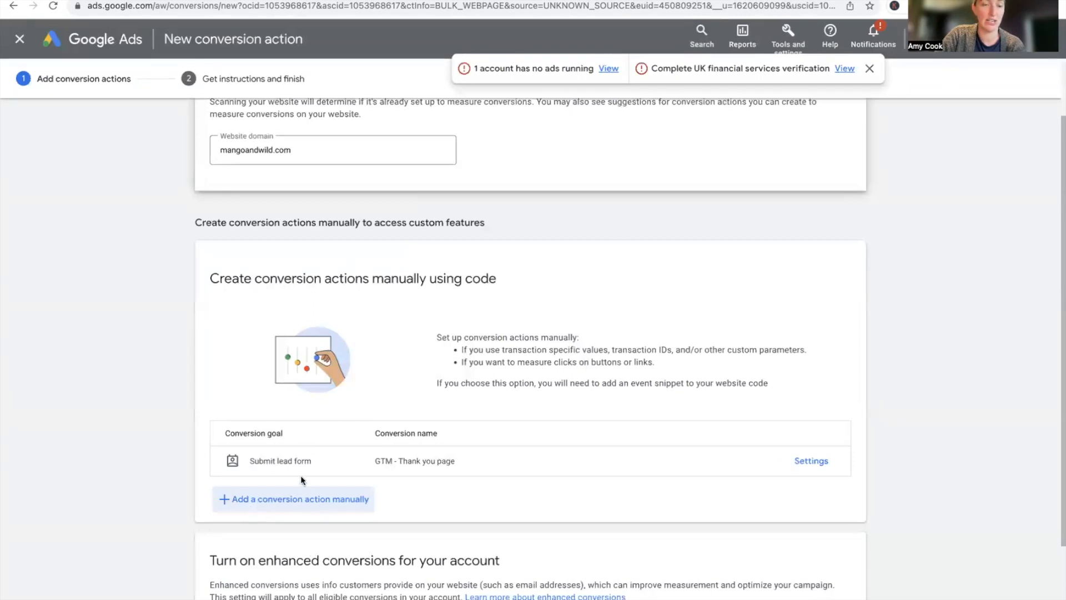
pyautogui.scroll(-2, 312, 490)
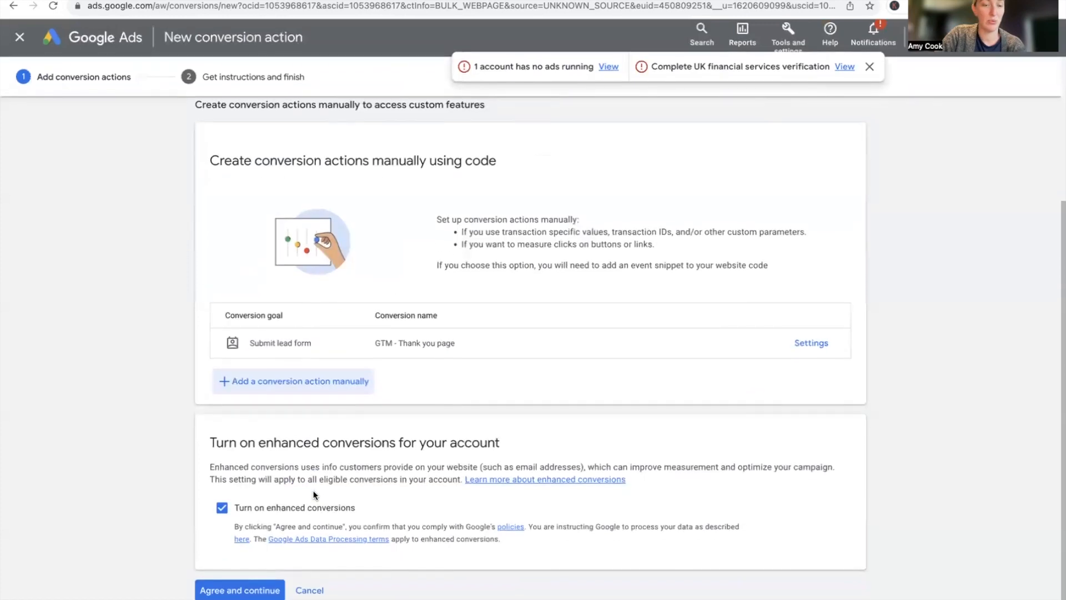
pyautogui.click(250, 589)
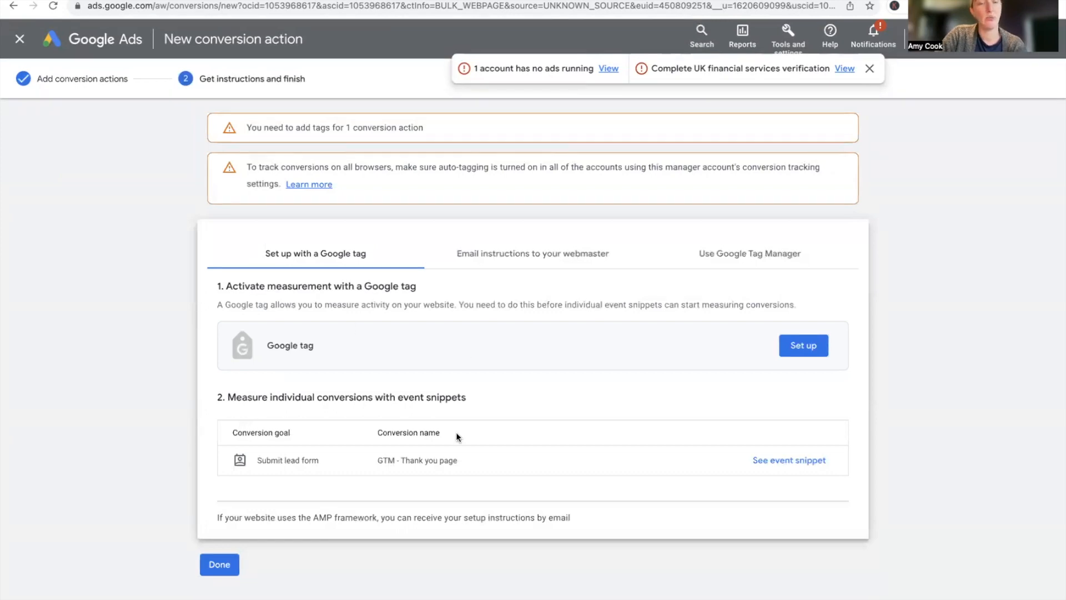
# Open the Google Tag Manager setup instructions and switch to the Tag Manager tab
pyautogui.click(731, 257)
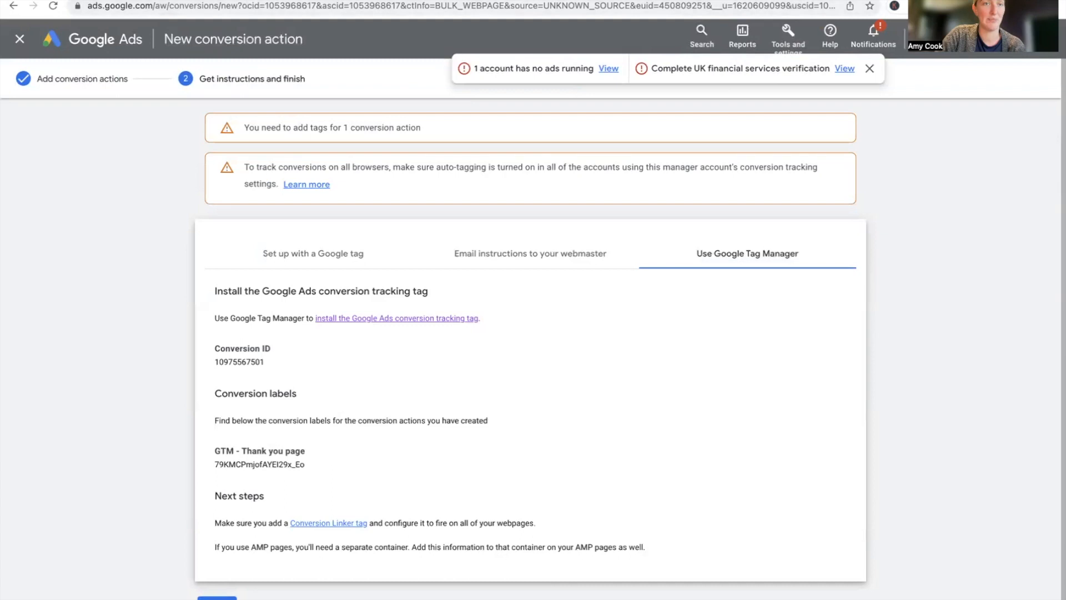
pyautogui.click(233, 0)
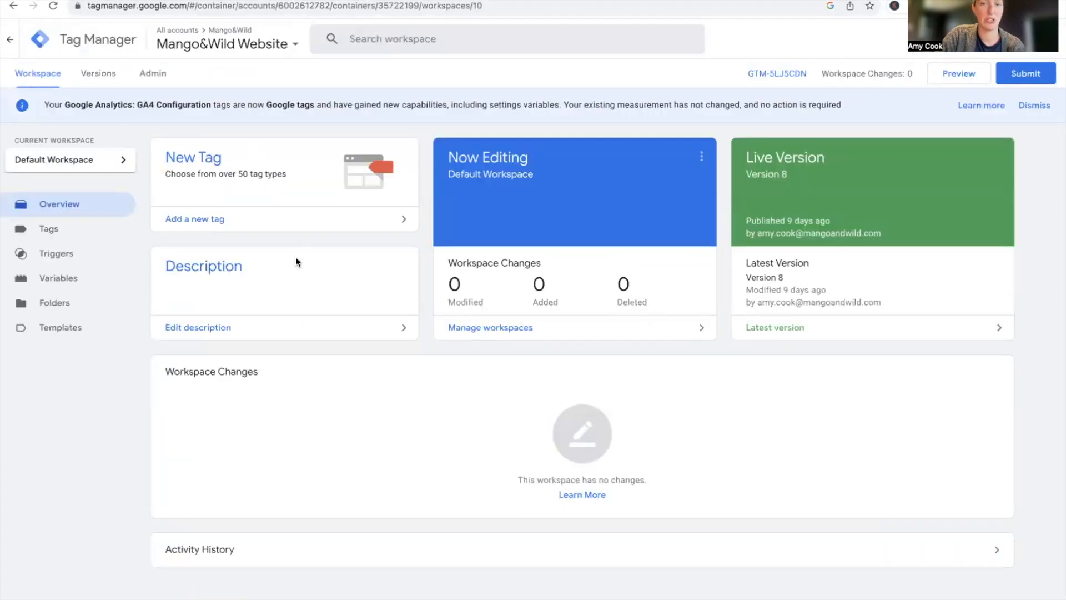
# Create a new tag of type Google Ads Conversion Tracking
pyautogui.click(57, 230)
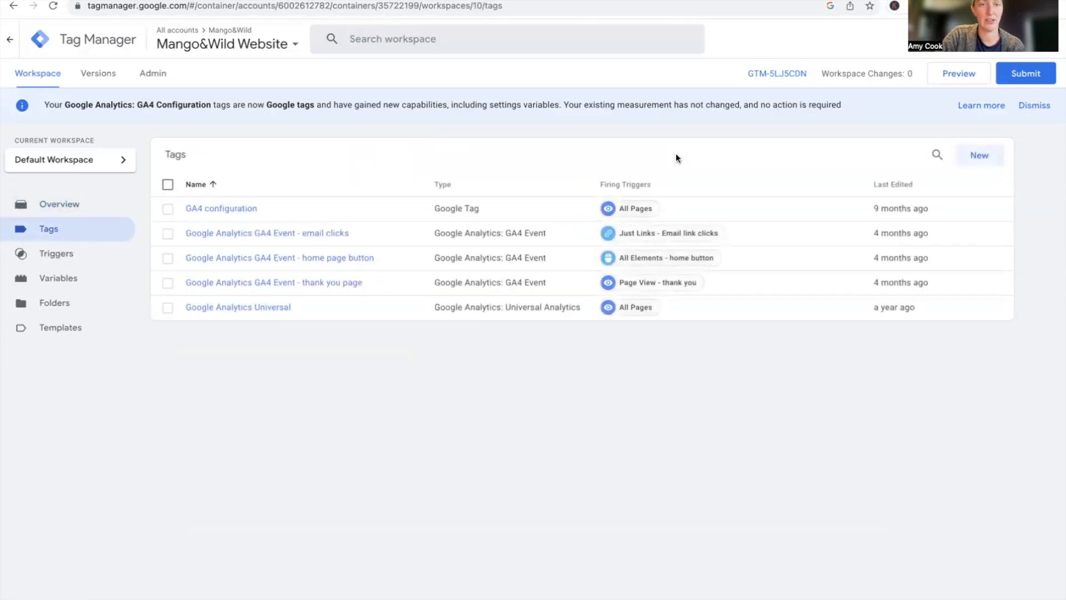
pyautogui.click(980, 158)
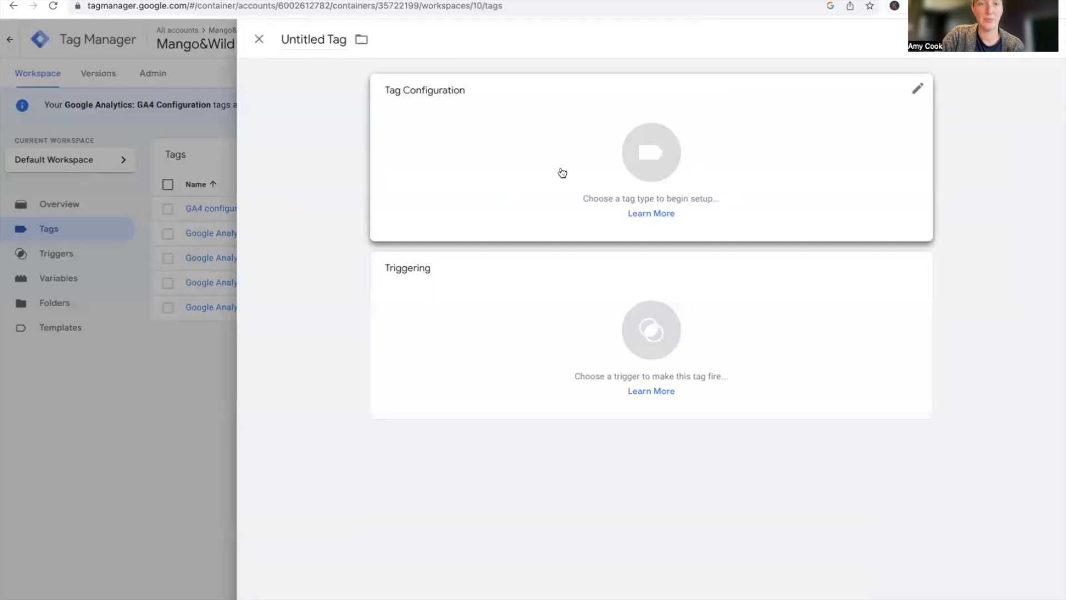
pyautogui.click(559, 138)
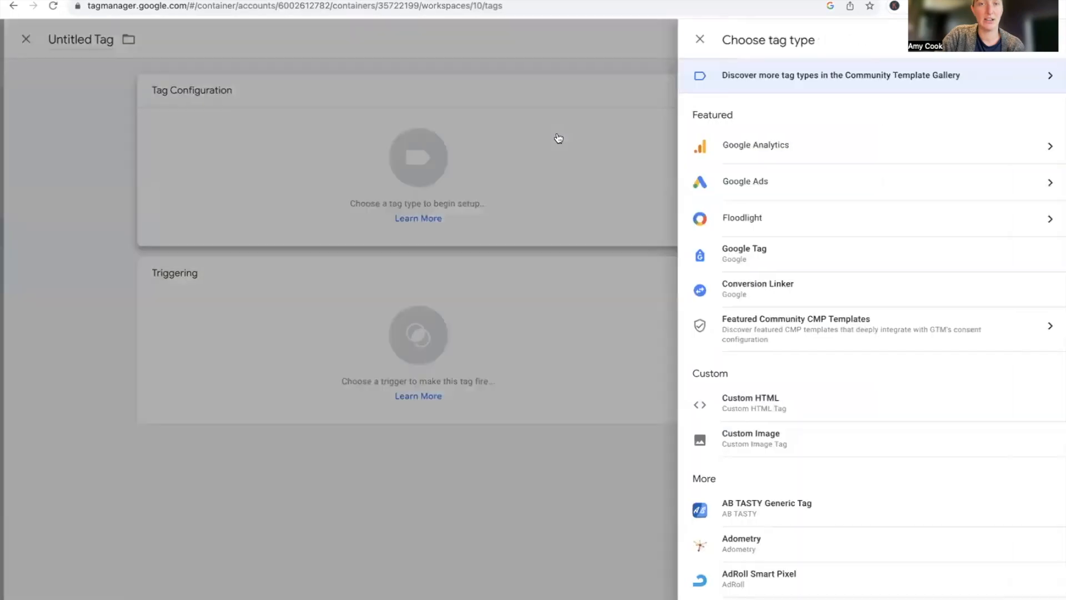
pyautogui.click(740, 189)
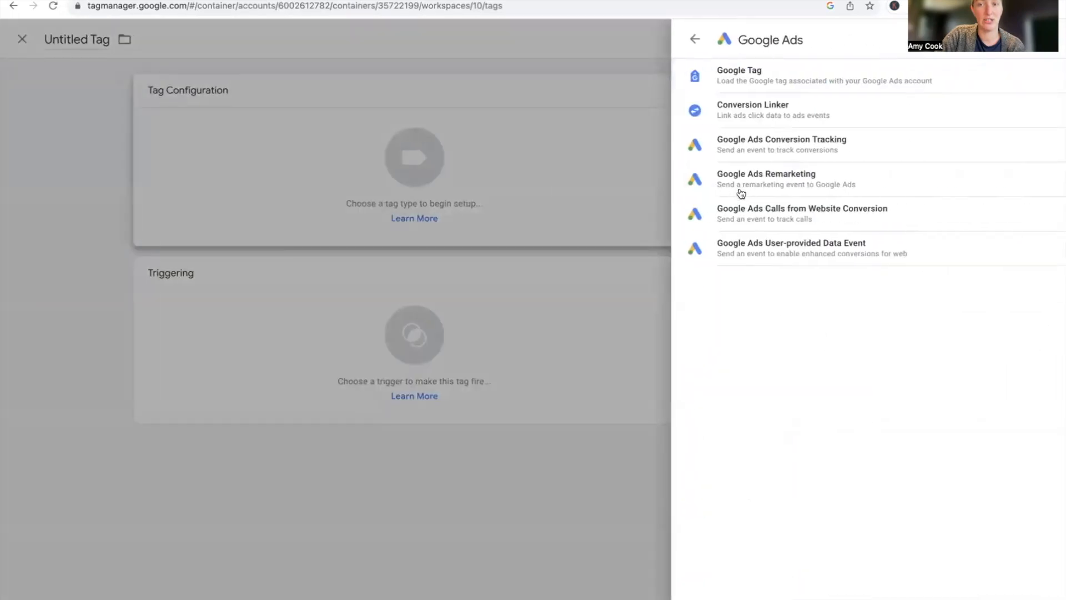
pyautogui.click(749, 151)
pyautogui.click(490, 223)
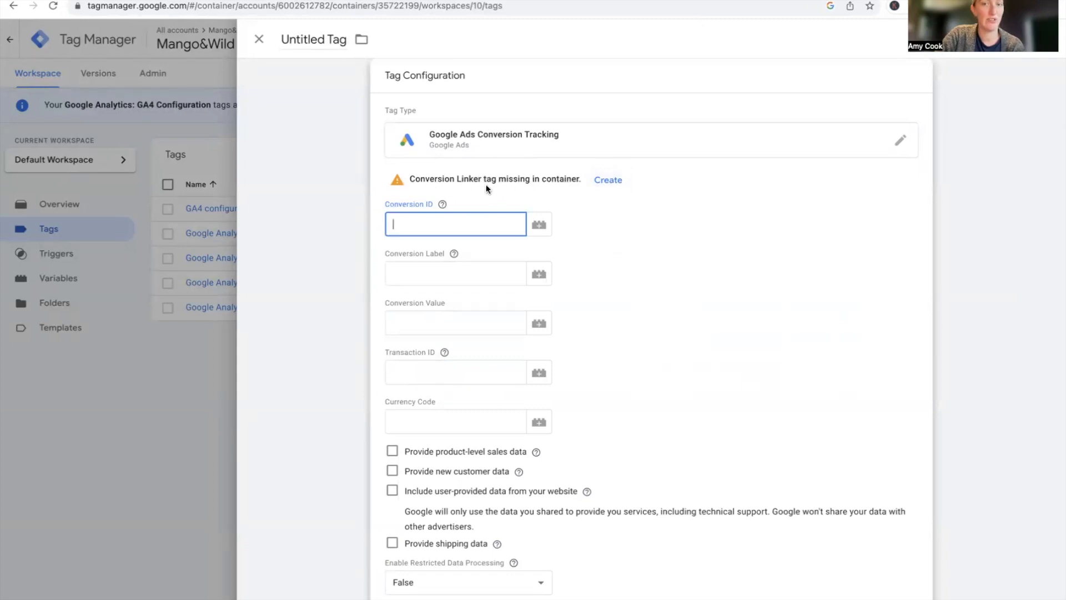
# Create the missing Conversion Linker tag and save it under the name Conversion Linker
pyautogui.click(609, 181)
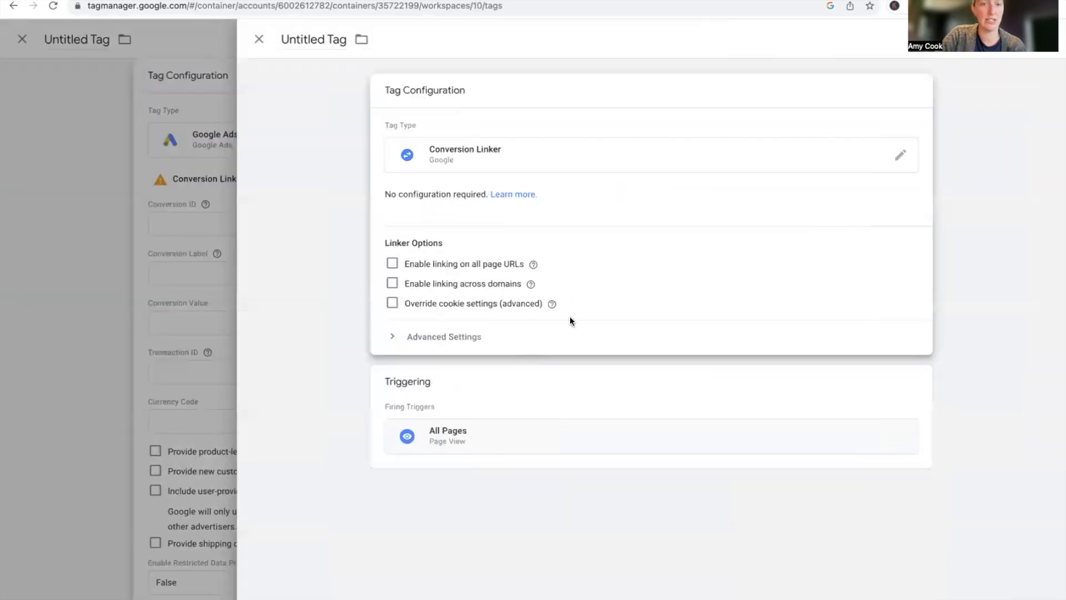
pyautogui.click(1005, 40)
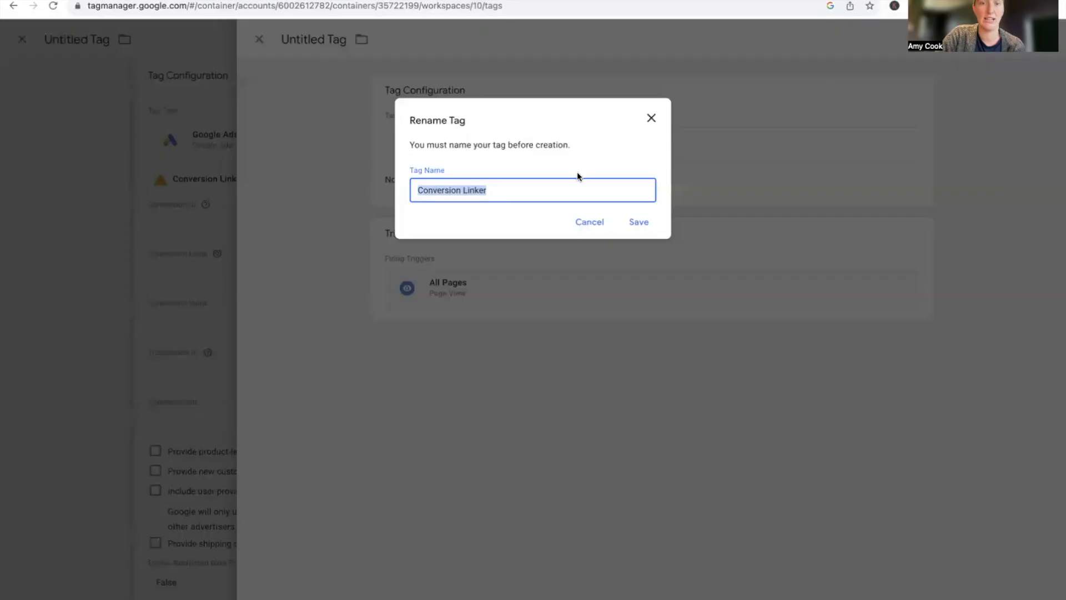
pyautogui.click(640, 222)
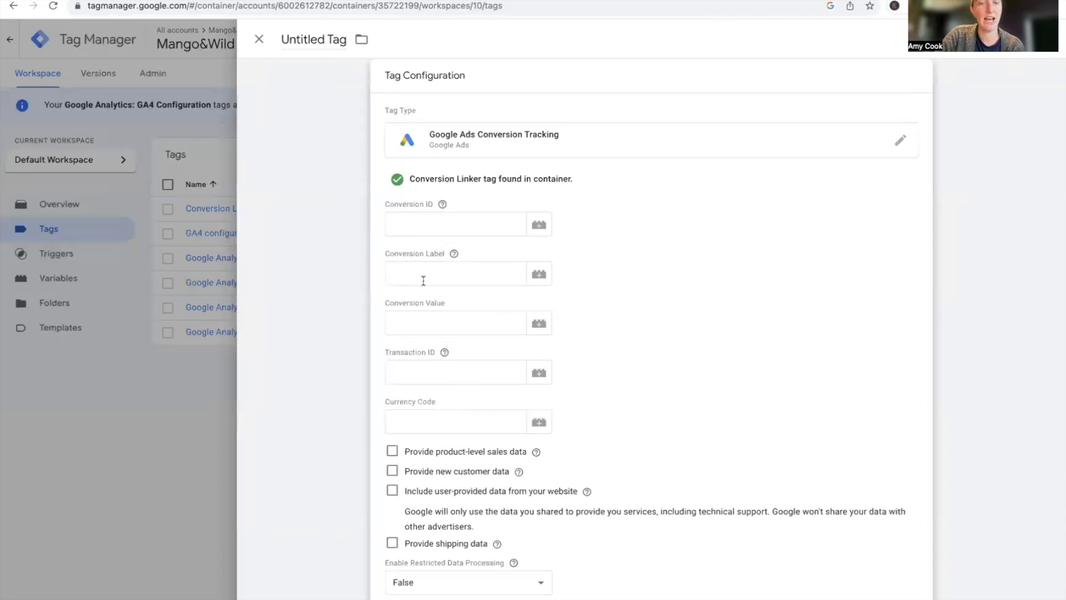
# Copy the Conversion ID from the Google Ads instructions and paste it into the tag's Conversion ID field
pyautogui.click(409, 228)
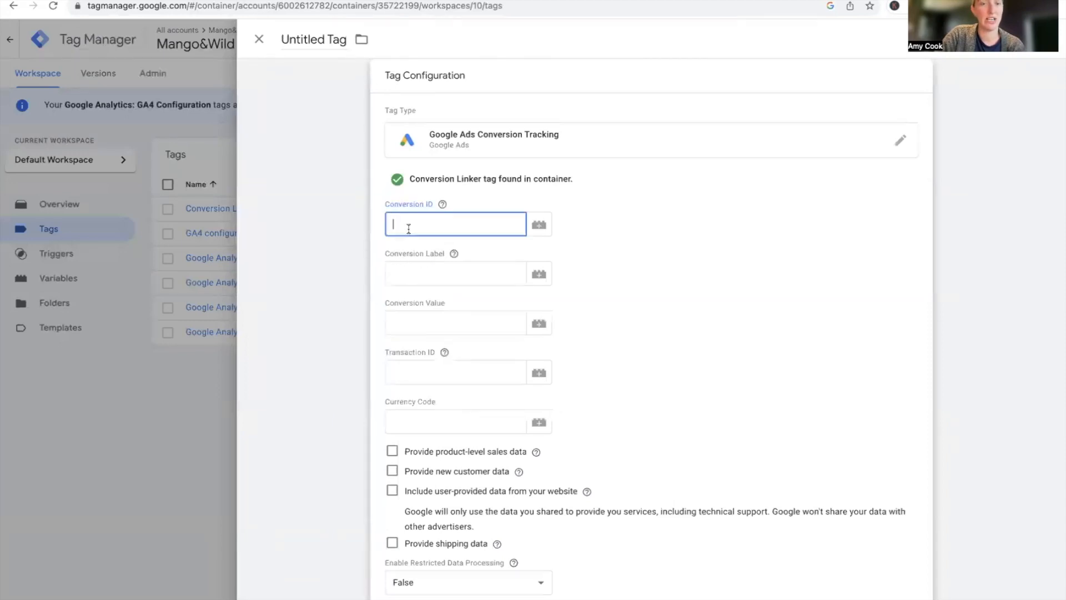
pyautogui.click(100, 0)
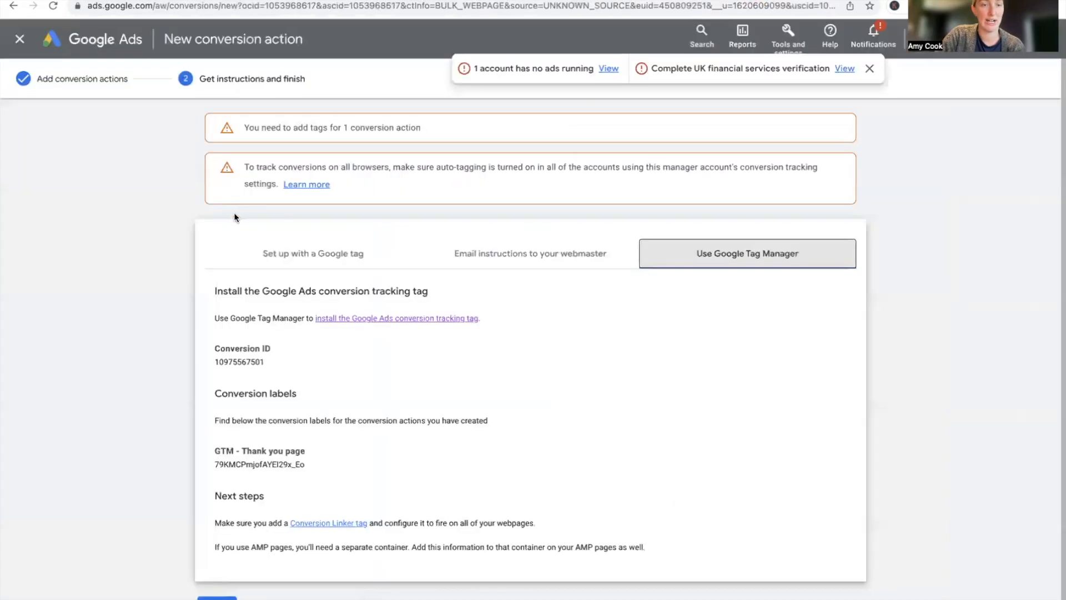
pyautogui.moveTo(267, 367); pyautogui.dragTo(194, 362)
pyautogui.press('super+c')
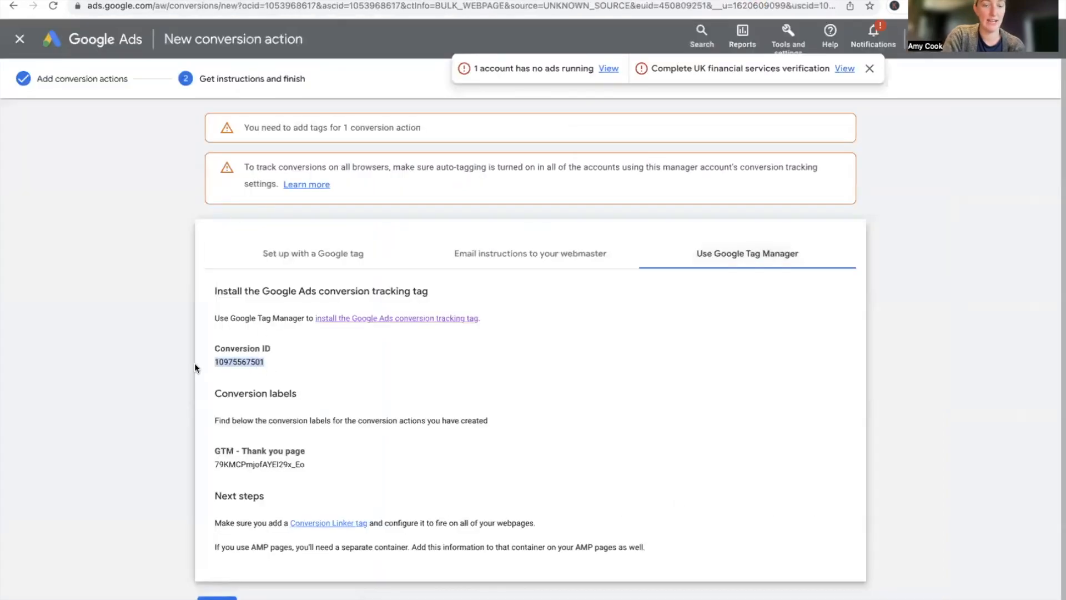
pyautogui.click(258, 0)
pyautogui.press('super+v')
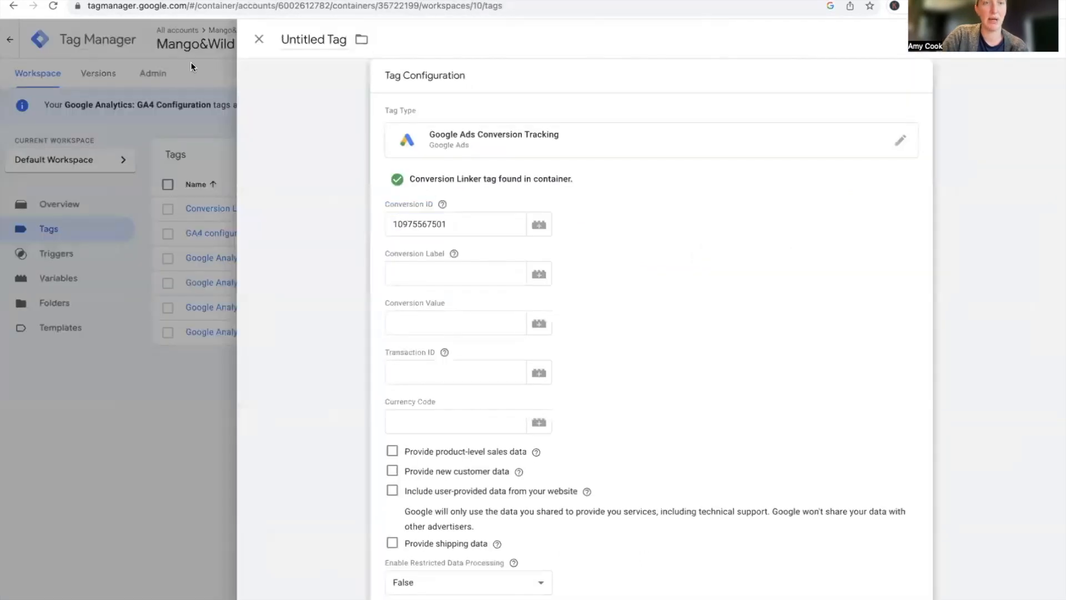
# Copy the GTM - Thank you page conversion label and paste it into the tag's Conversion Label field
pyautogui.hotkey('ctrl', 'shift', 'Tab')
pyautogui.moveTo(304, 464); pyautogui.dragTo(224, 464)
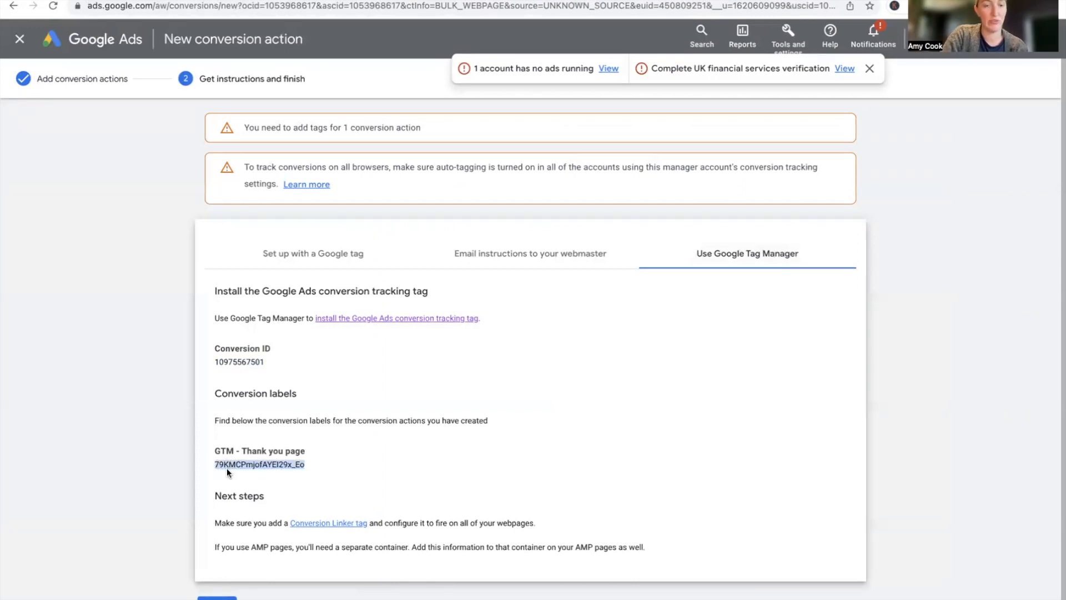
pyautogui.hotkey('ctrl', 'Tab')
pyautogui.click(404, 272)
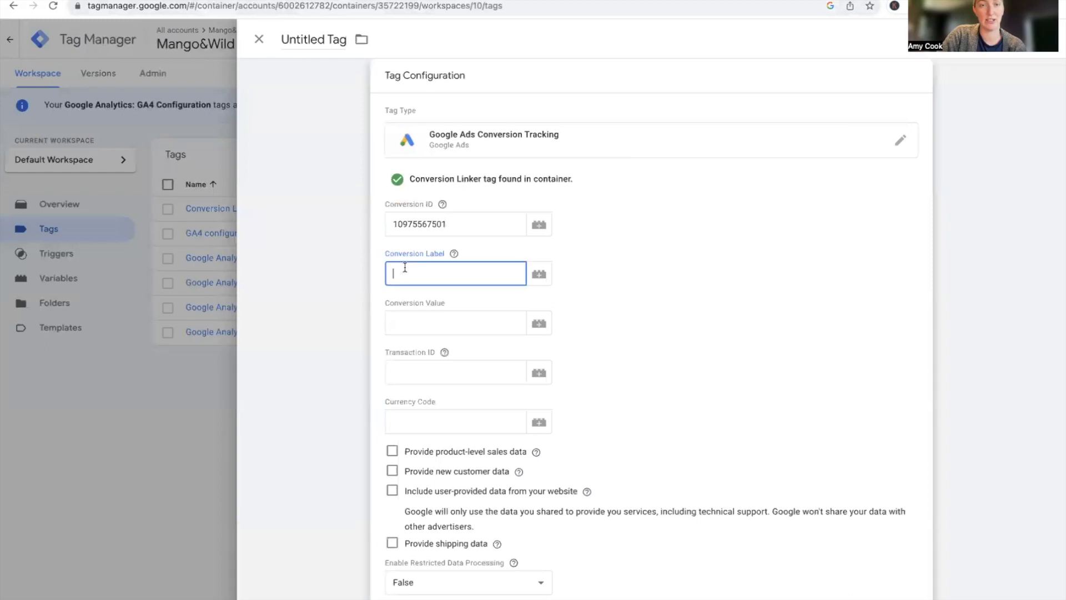
pyautogui.write('79KMCPmjofAYEI29x_Eo')
pyautogui.click(500, 294)
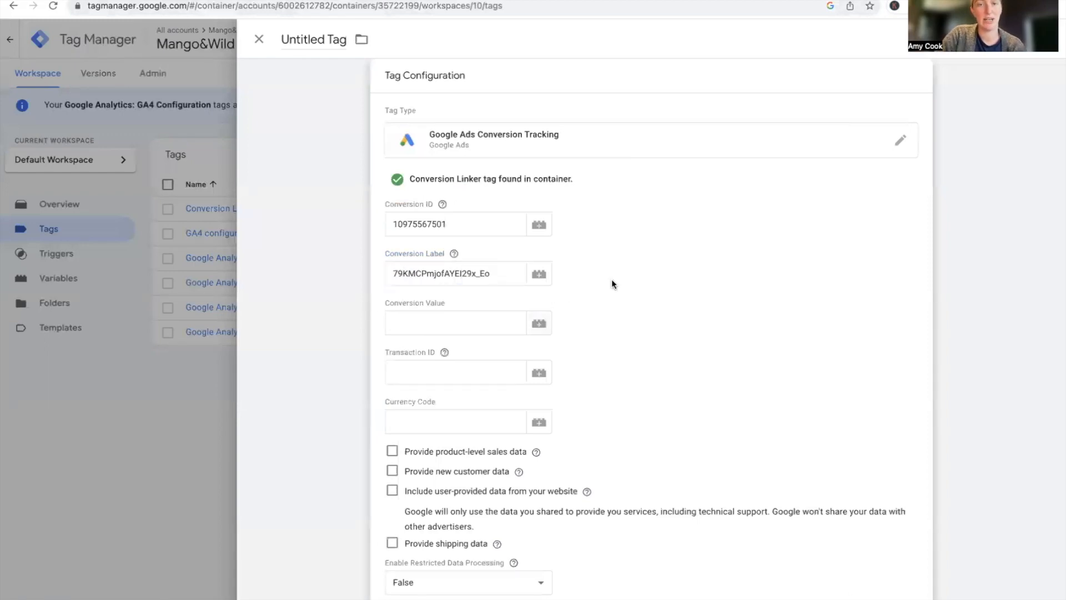
# Start a new firing trigger for the tag and set its trigger type to Page View
pyautogui.scroll(-2, 612, 284)
pyautogui.scroll(-3, 612, 279)
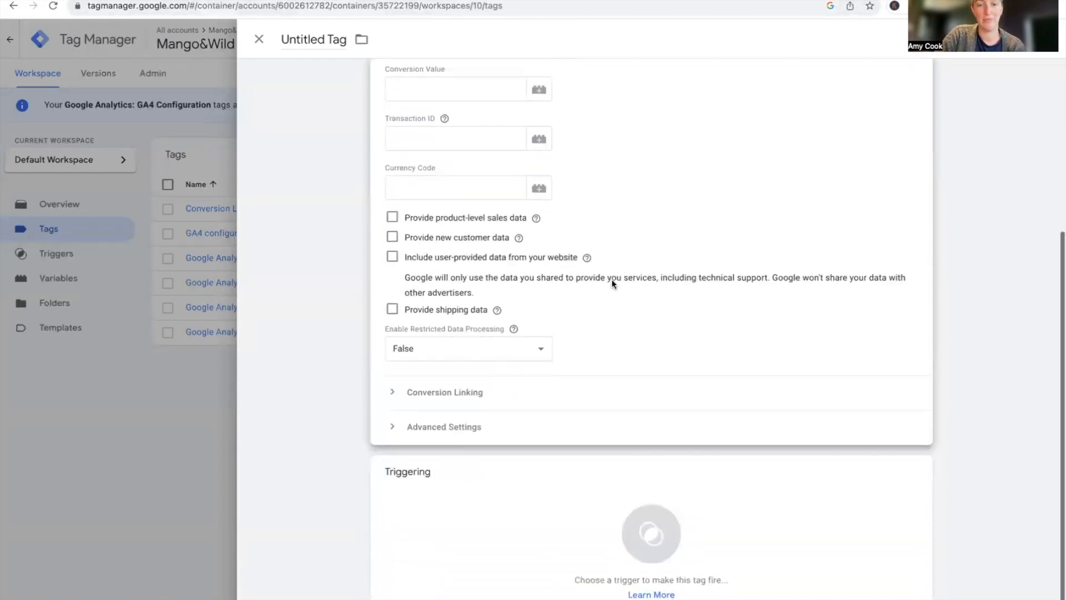
pyautogui.click(598, 486)
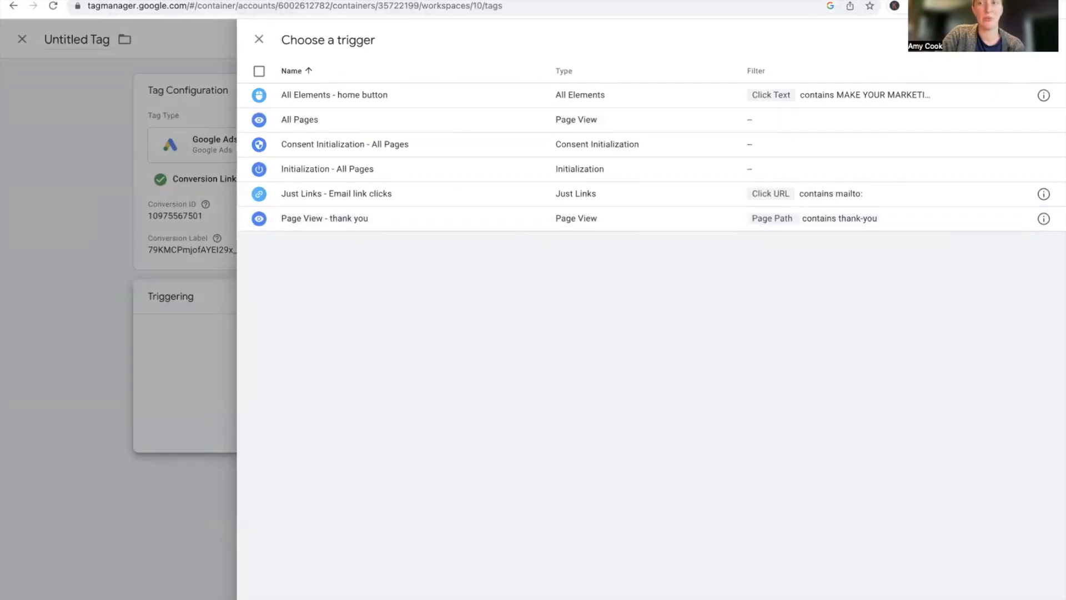
pyautogui.click(1044, 39)
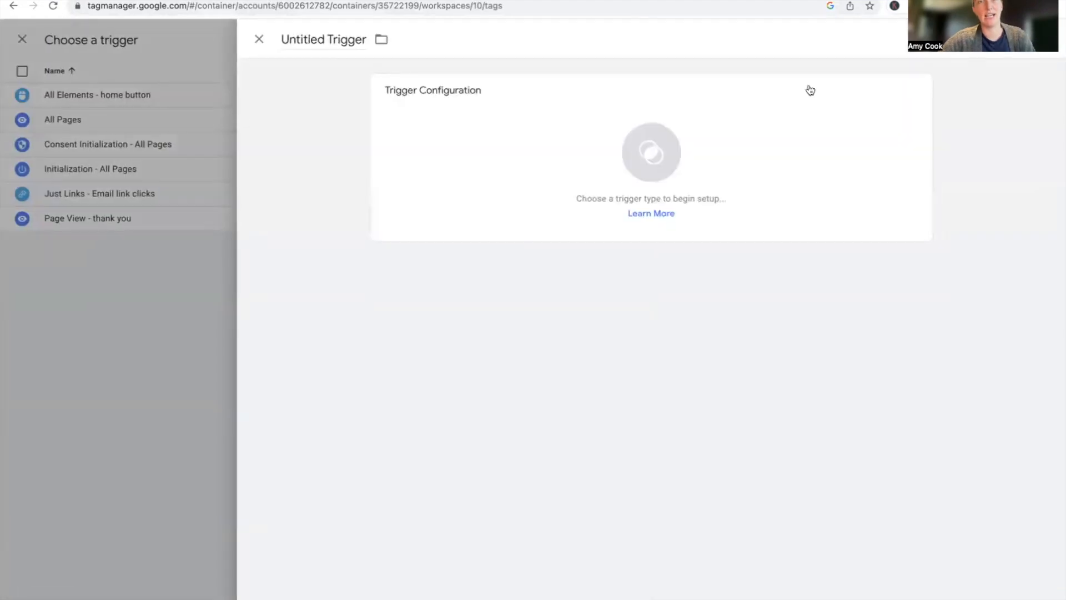
pyautogui.click(601, 167)
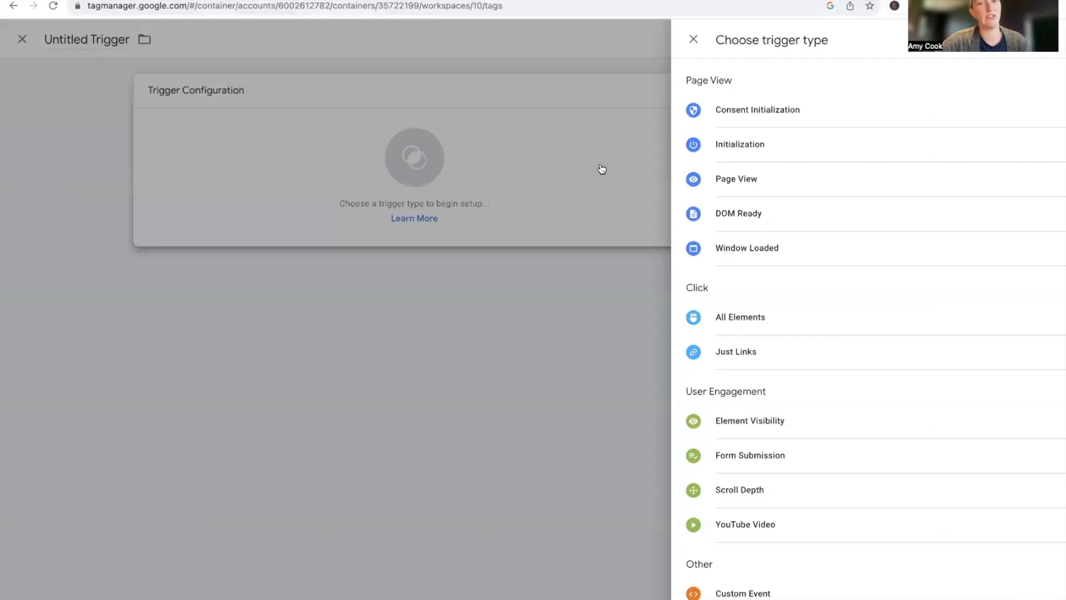
pyautogui.scroll(-2, 745, 300)
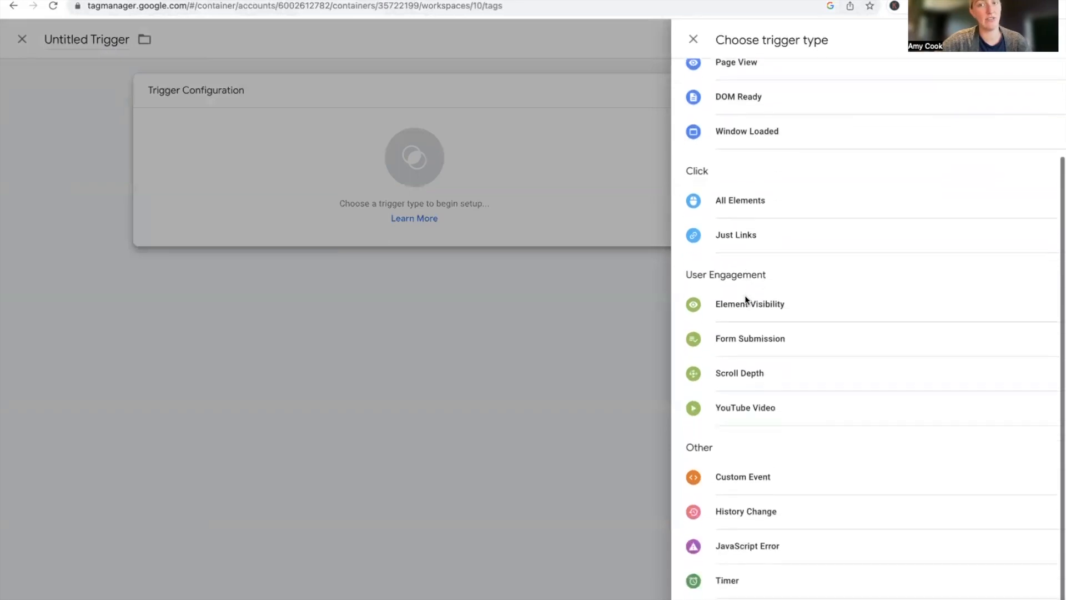
pyautogui.scroll(2, 745, 300)
pyautogui.scroll(1, 745, 300)
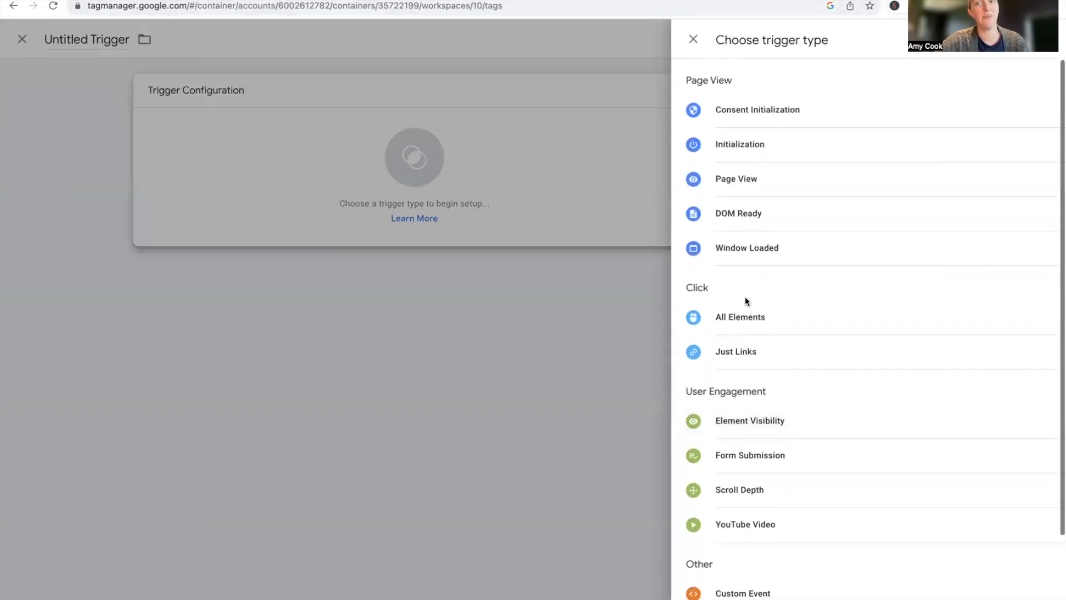
pyautogui.click(735, 180)
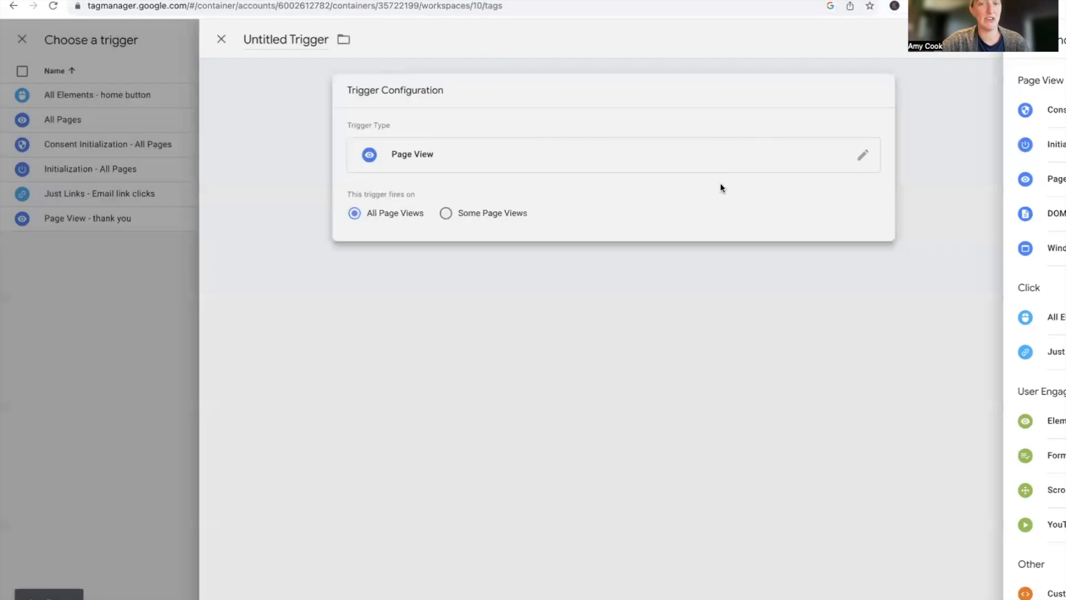
# Make the trigger fire on some page views where Page URL contains thank-you
pyautogui.click(483, 215)
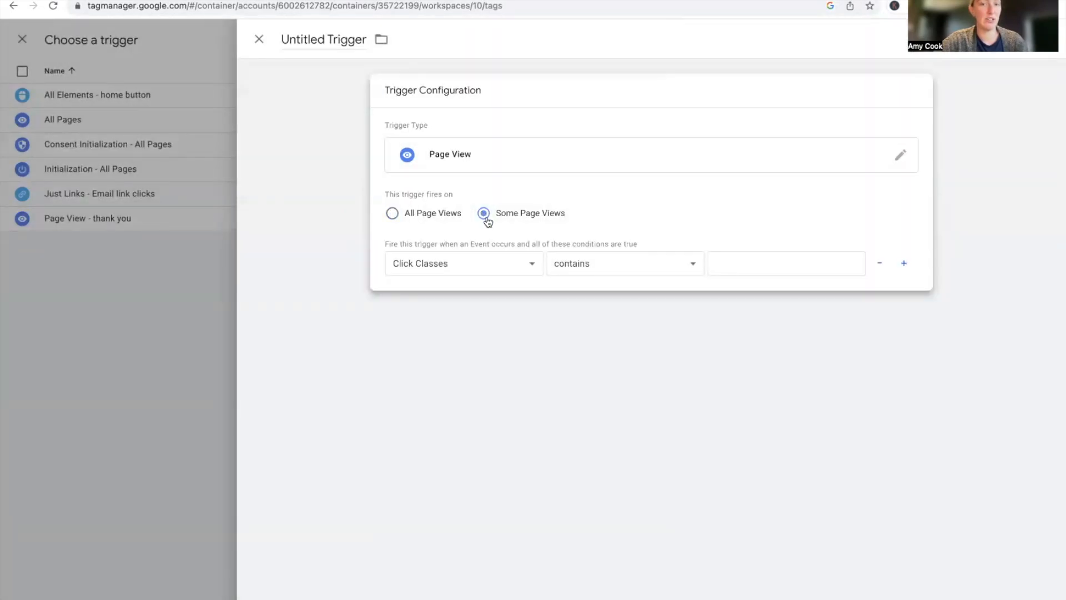
pyautogui.click(485, 264)
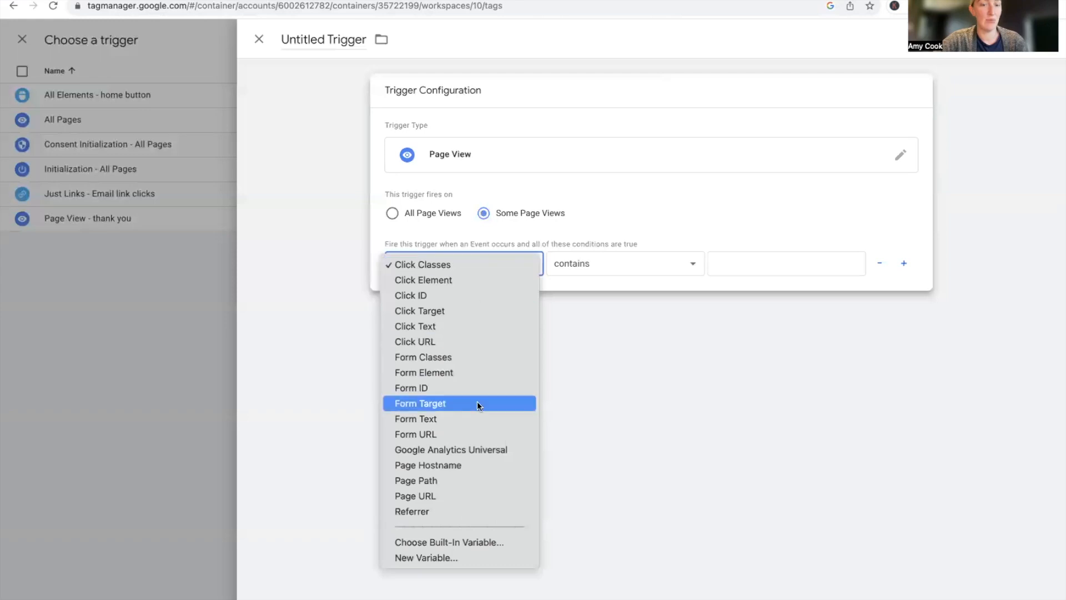
pyautogui.click(450, 494)
pyautogui.click(759, 264)
pyautogui.write('tha')
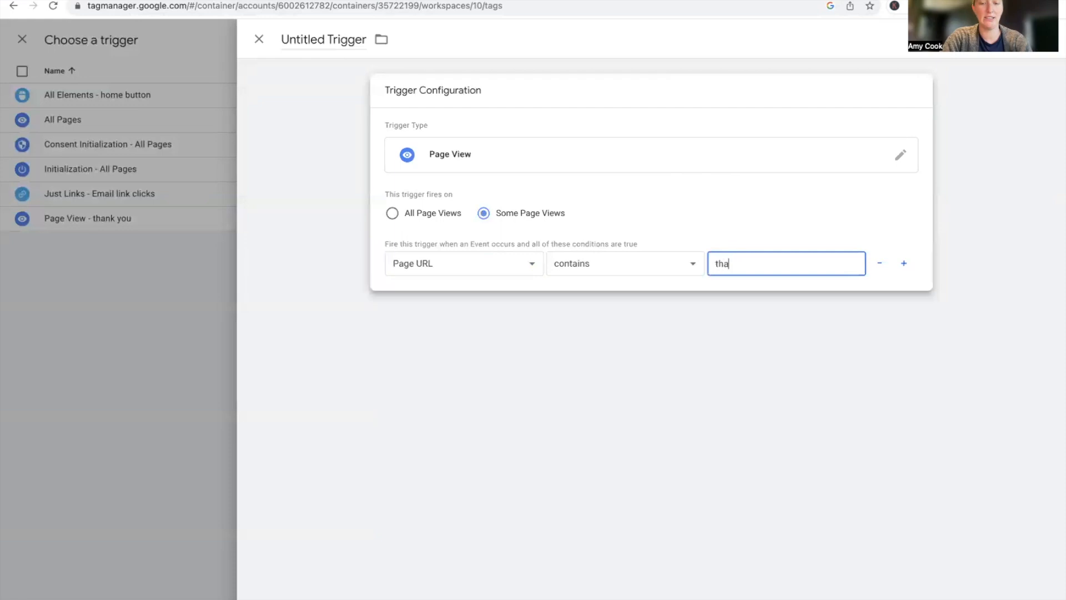
pyautogui.write('nk-you')
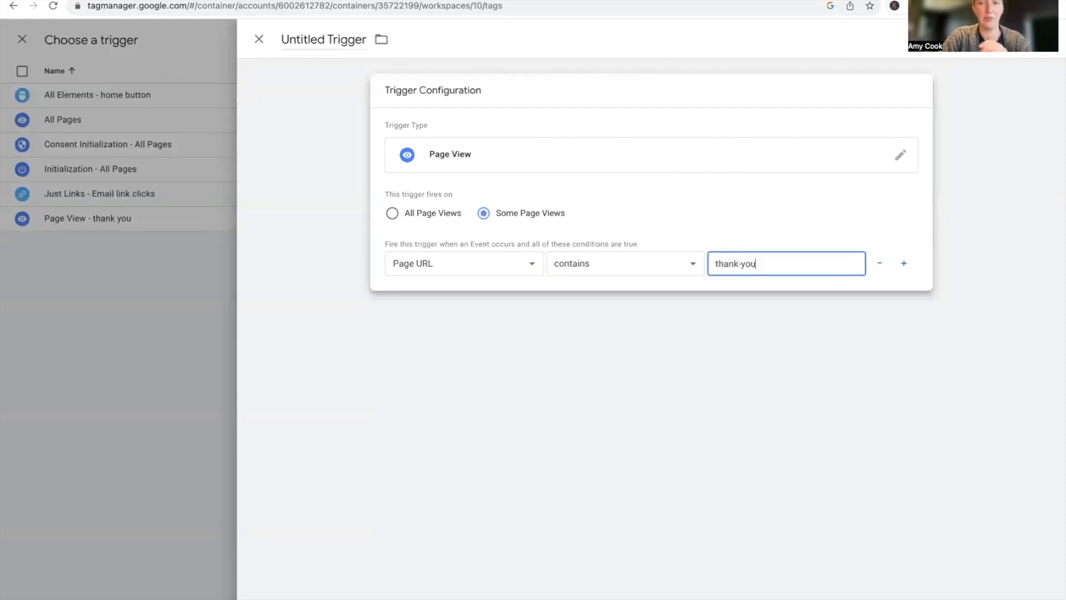
# Save the trigger under the name Page View - thank you v2
pyautogui.click(957, 105)
pyautogui.click(1034, 40)
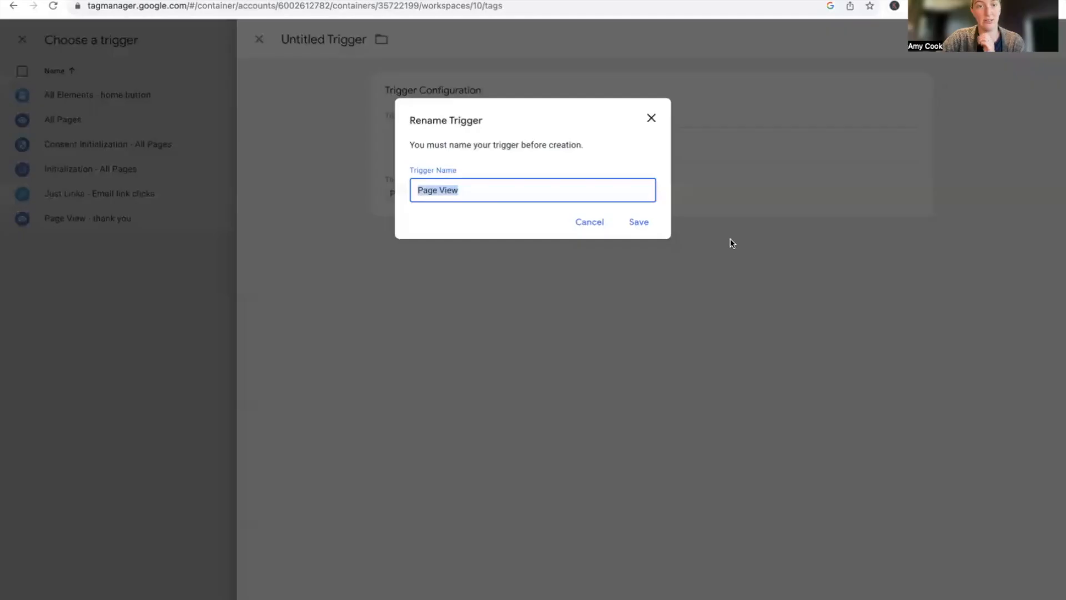
pyautogui.click(615, 193)
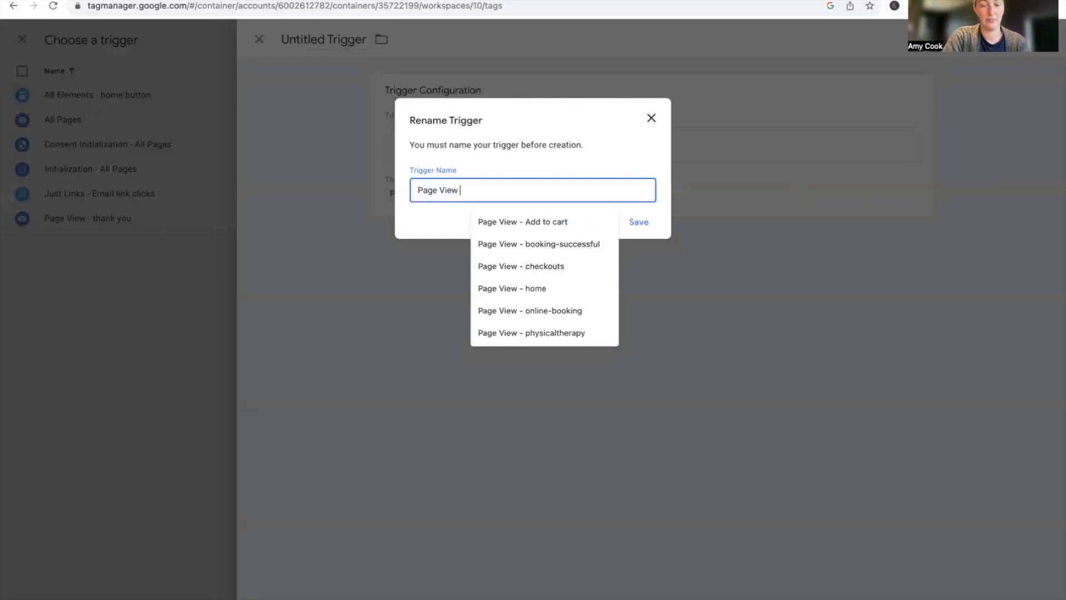
pyautogui.write('- thank you v2')
pyautogui.click(645, 220)
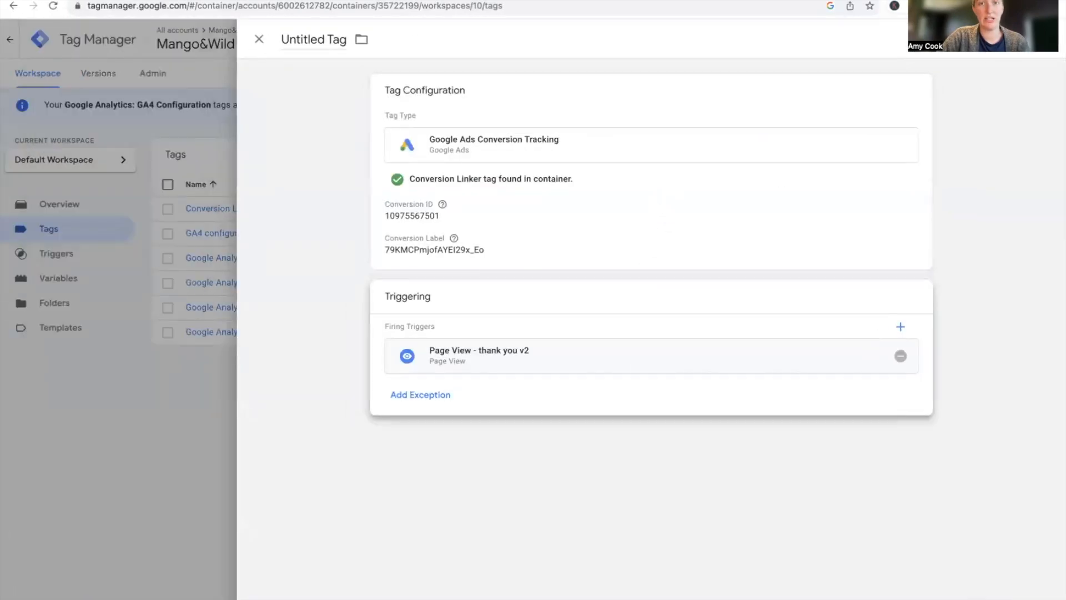
# Save the tag under the name Google Ads Conversion Tracking - thank you
pyautogui.click(1014, 39)
pyautogui.click(571, 194)
pyautogui.write('- ')
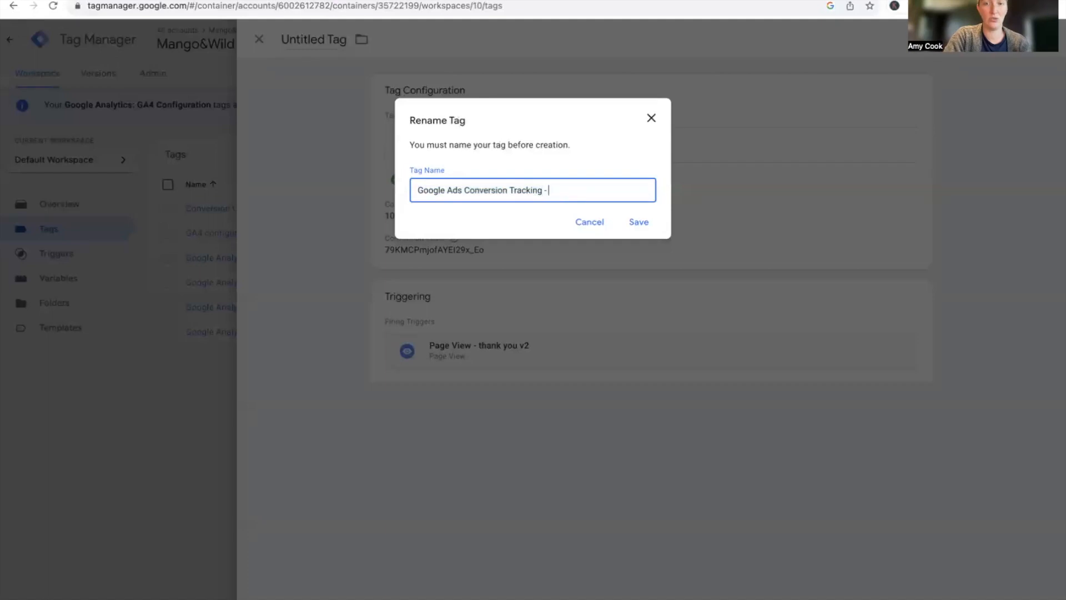
pyautogui.write('thank you')
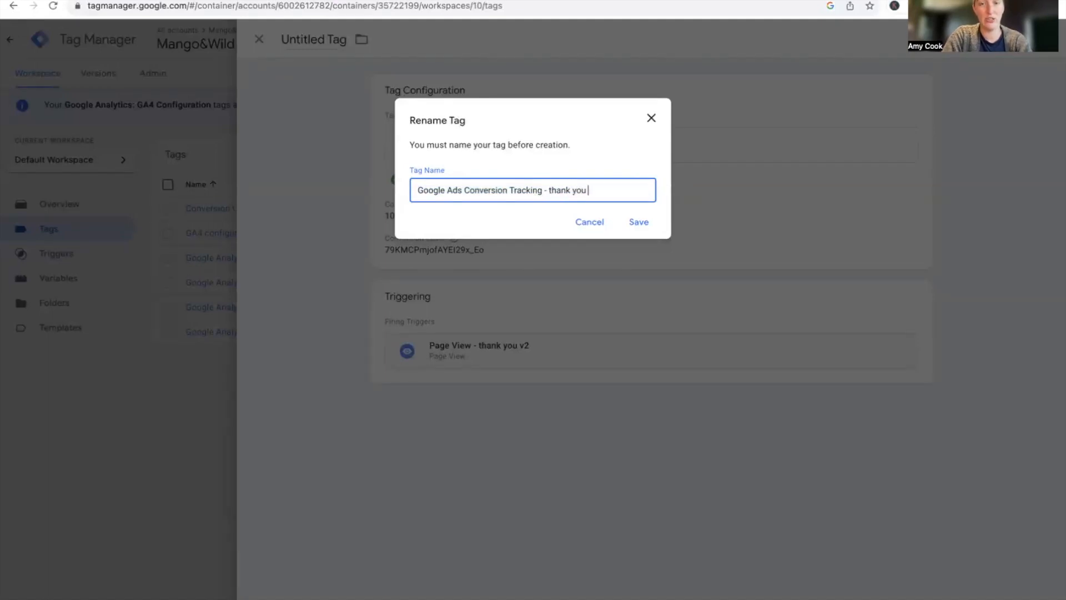
pyautogui.click(634, 234)
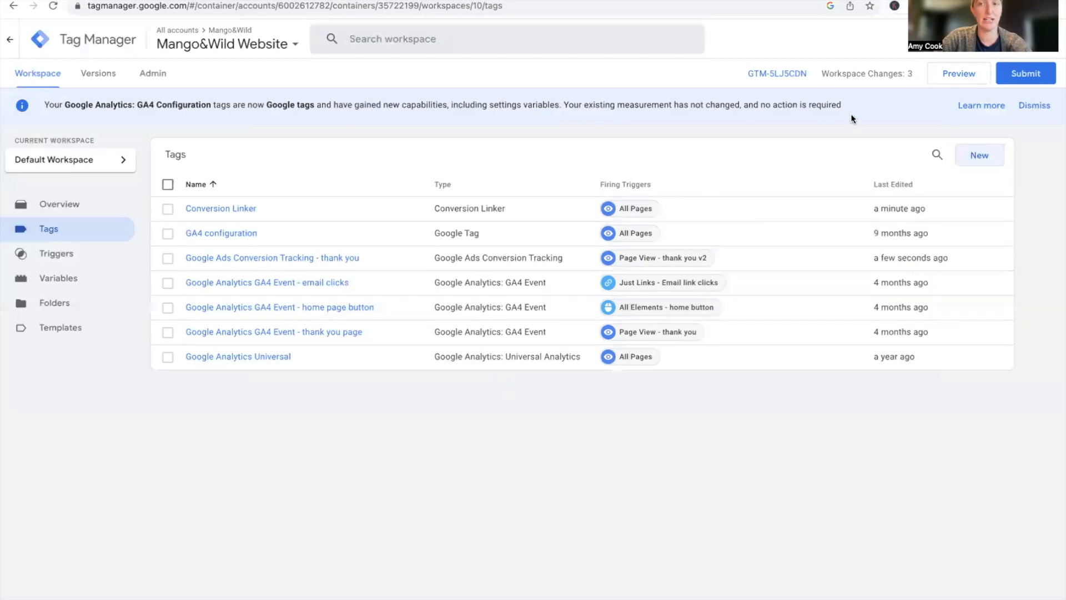
pyautogui.click(966, 73)
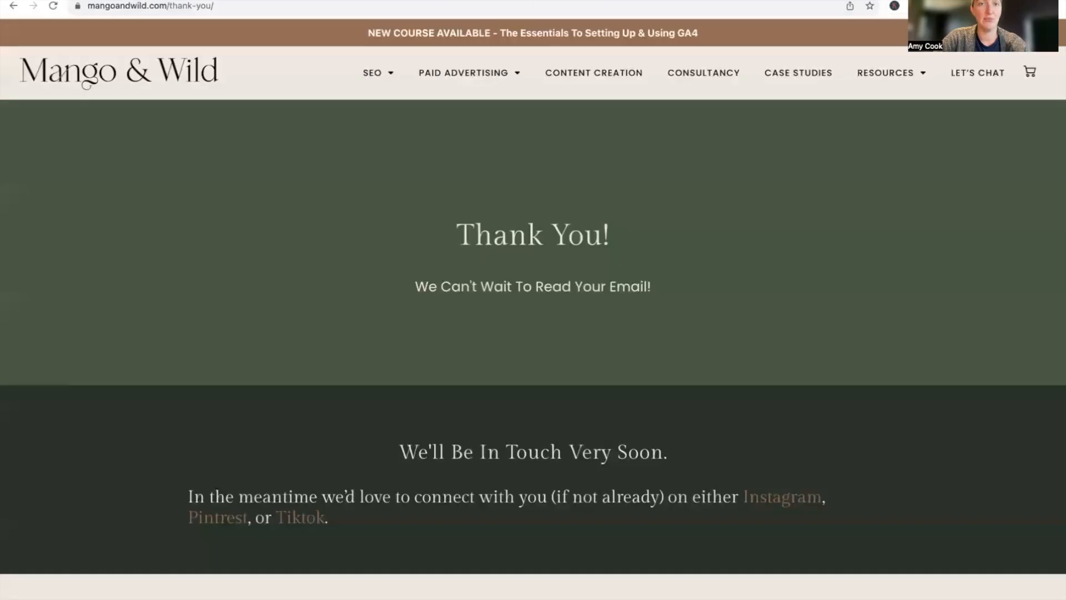
pyautogui.click(503, 7)
pyautogui.press('super+c')
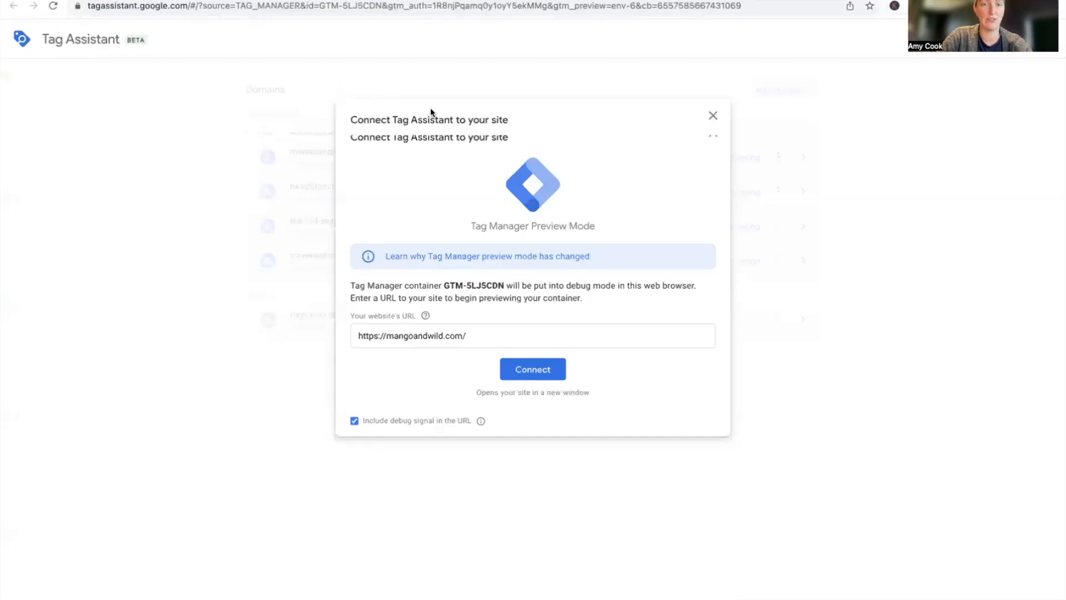
pyautogui.click(482, 307)
pyautogui.press('super+a')
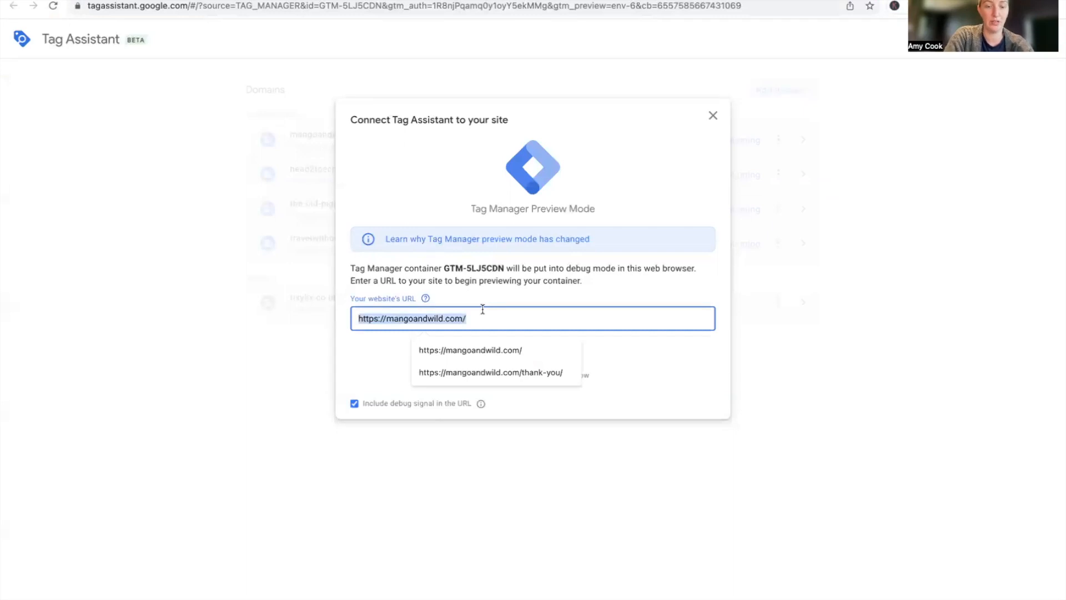
pyautogui.press('super+v')
pyautogui.click(527, 358)
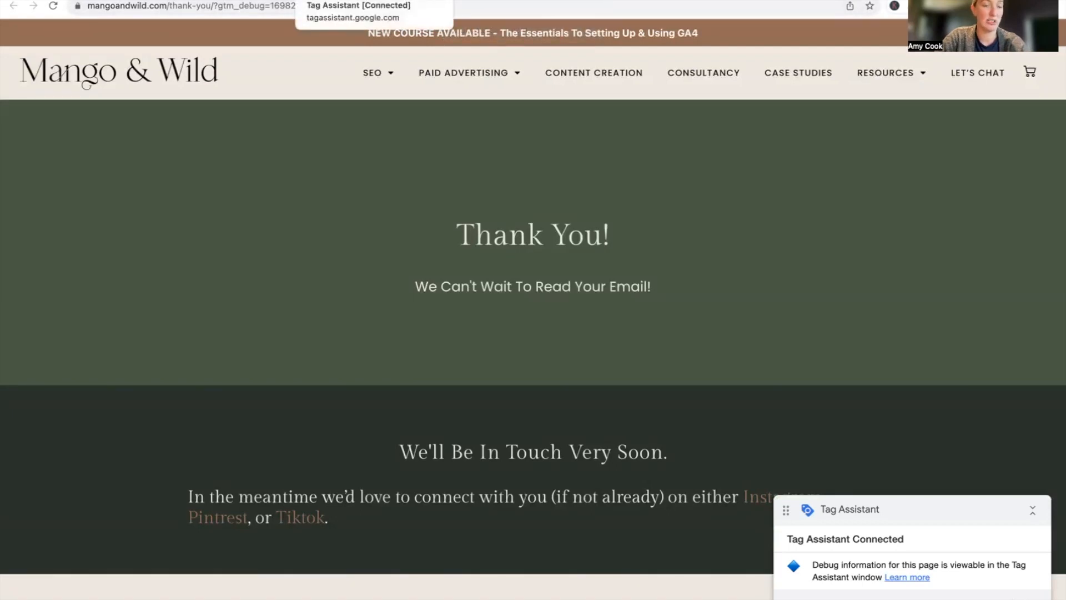
# Review in Tag Assistant which tags fired on the thank-you page and return to Tag Manager
pyautogui.scroll(-5, 384, 186)
pyautogui.scroll(5, 384, 183)
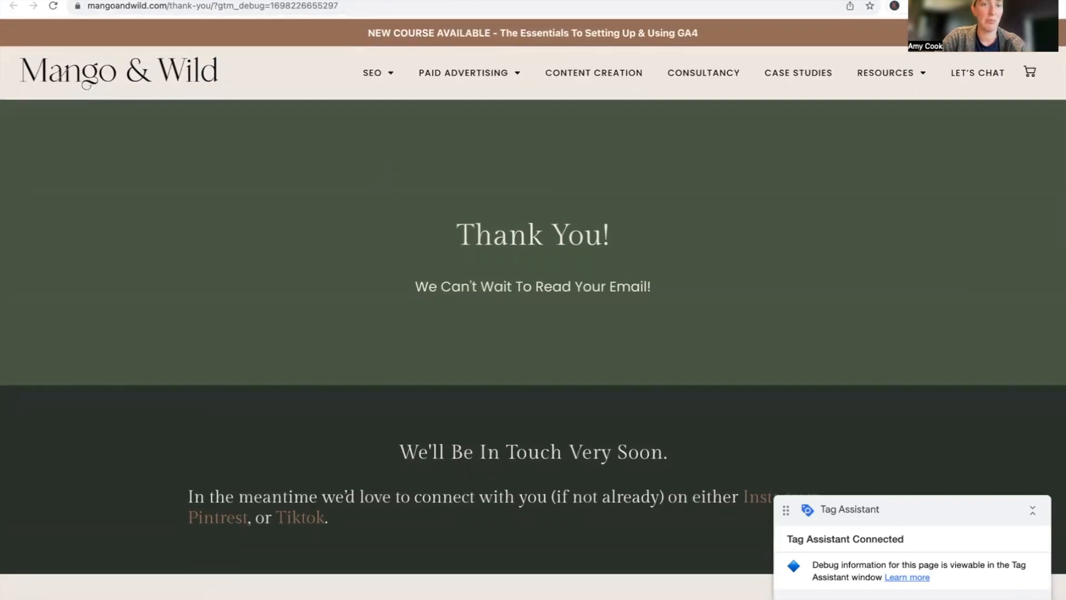
pyautogui.click(387, 0)
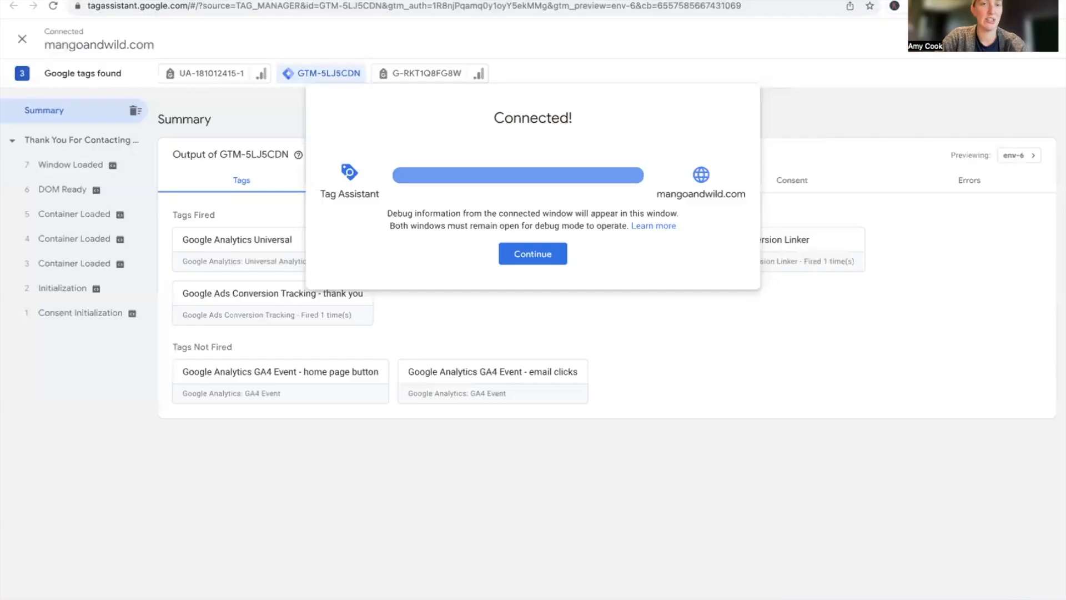
pyautogui.click(533, 254)
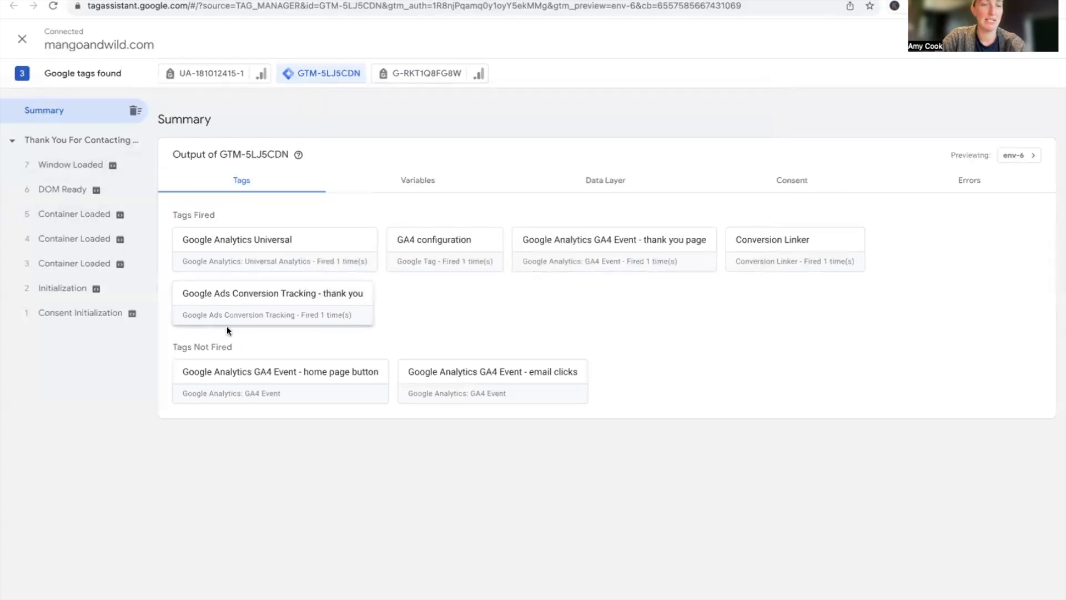
pyautogui.click(86, 144)
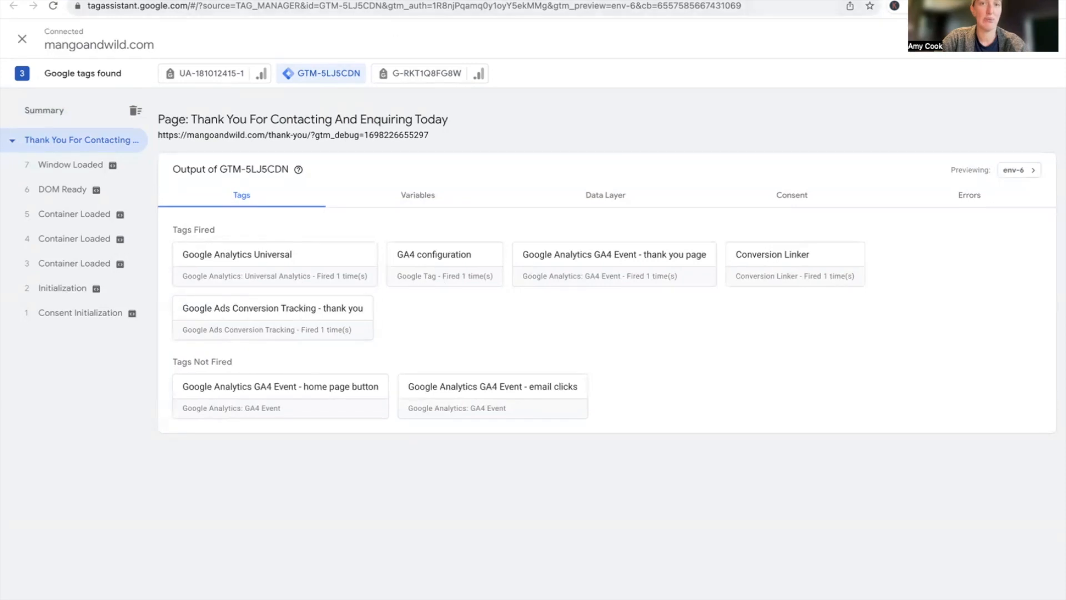
pyautogui.hotkey('ctrl', 'Tab')
pyautogui.hotkey('ctrl', 'Tab')
pyautogui.hotkey('ctrl', 'Tab')
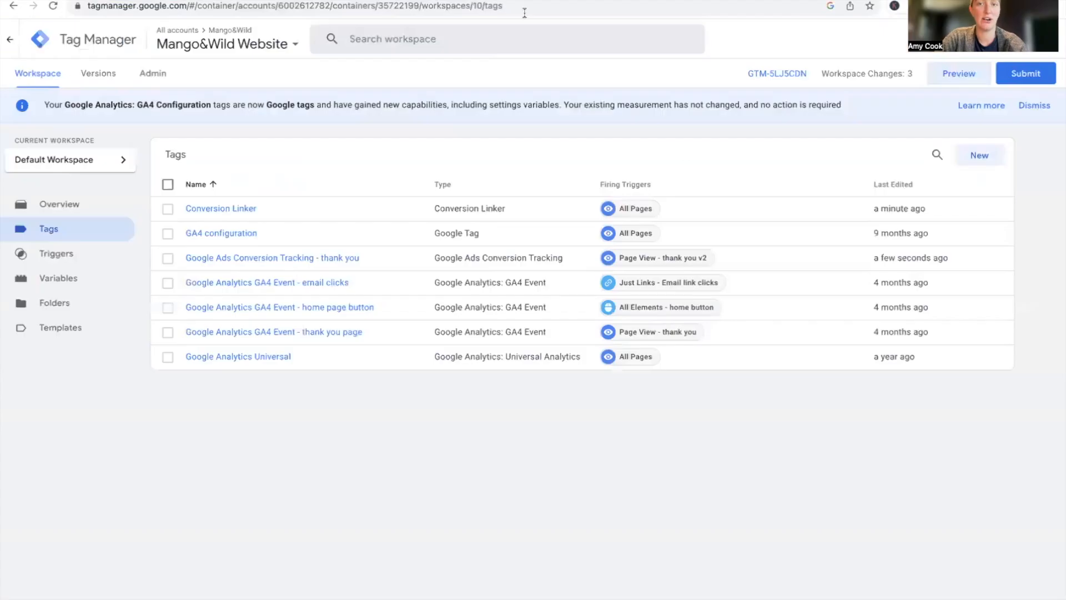